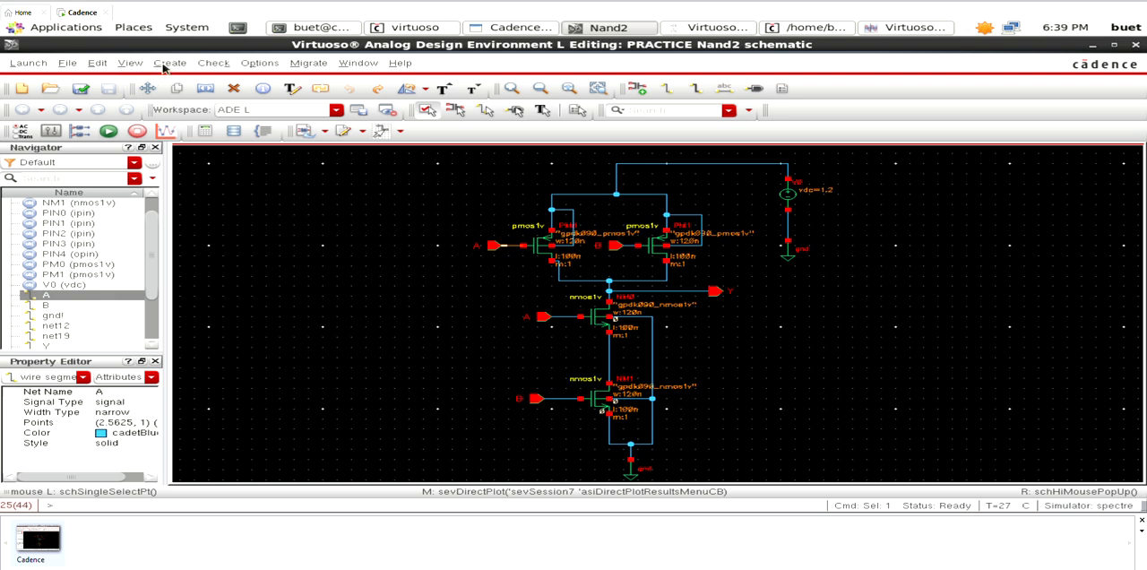
pyautogui.click(167, 64)
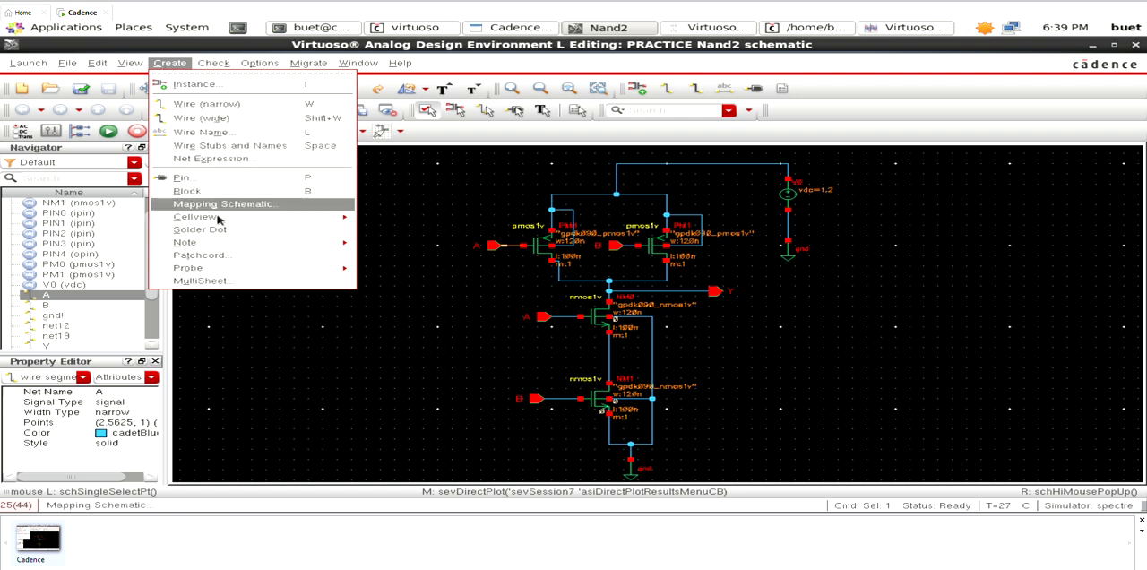
pyautogui.moveTo(220, 222)
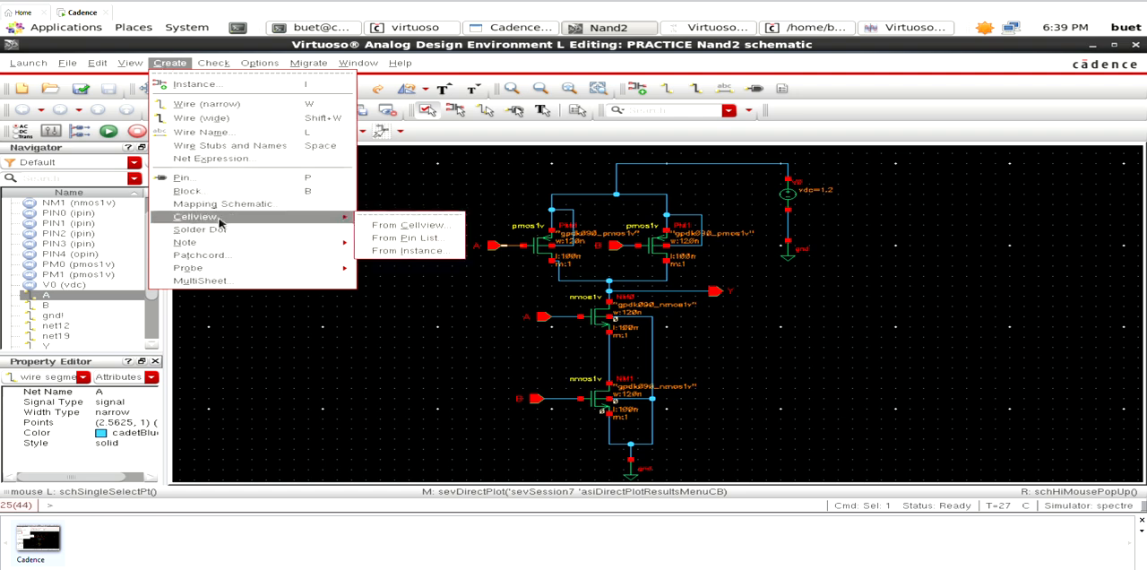
pyautogui.click(380, 228)
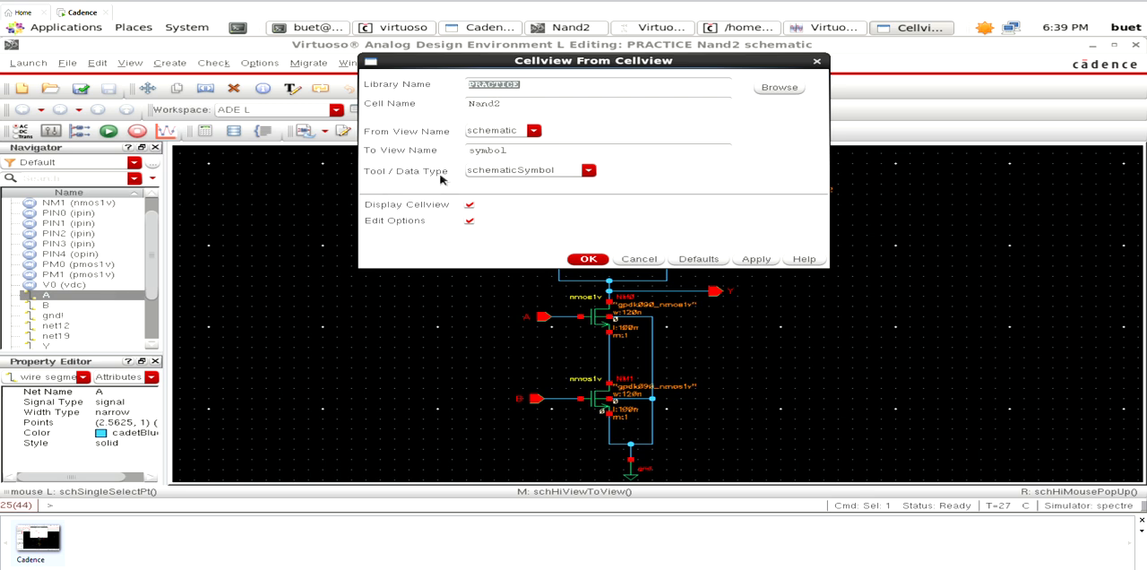
pyautogui.click(588, 260)
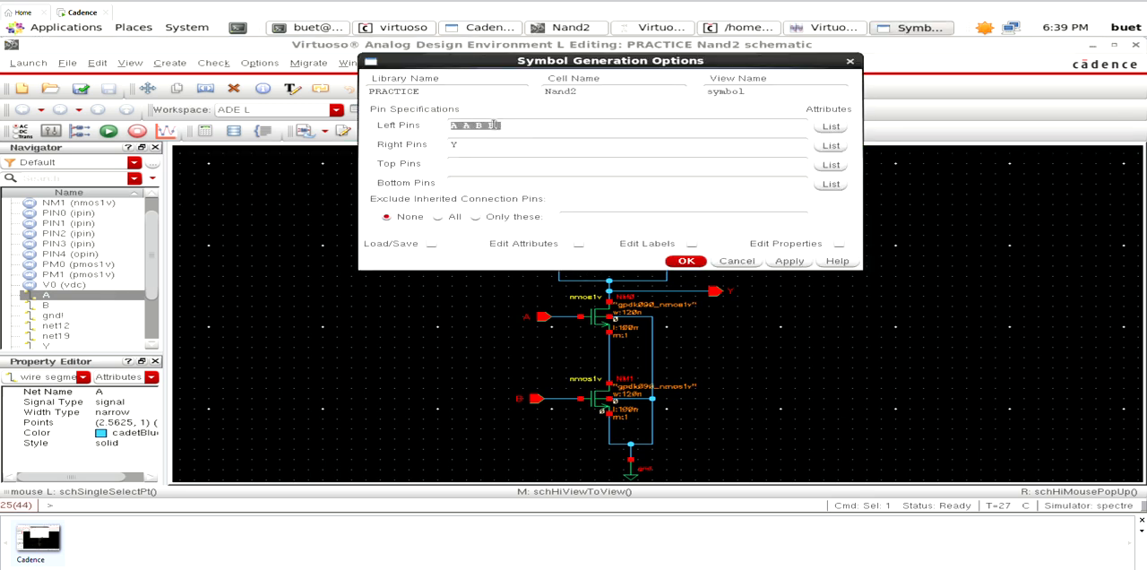
pyautogui.click(501, 128)
pyautogui.moveTo(716, 65); pyautogui.dragTo(301, 211)
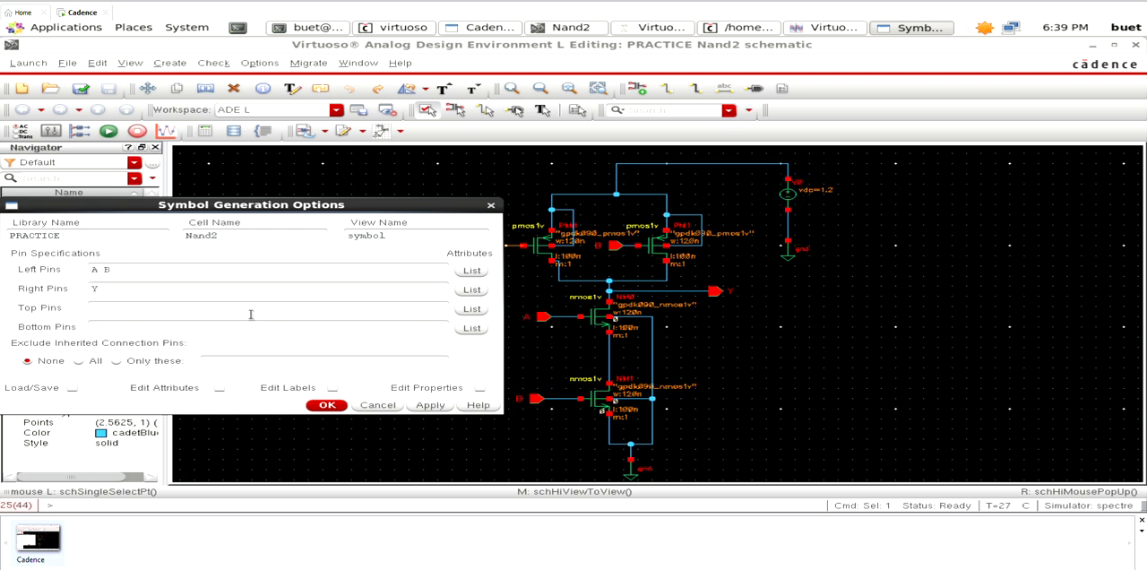
pyautogui.click(492, 208)
# - Replace the vdc voltage source with an inputOutput pin named vdd at the open end of the supply wire
pyautogui.click(787, 196)
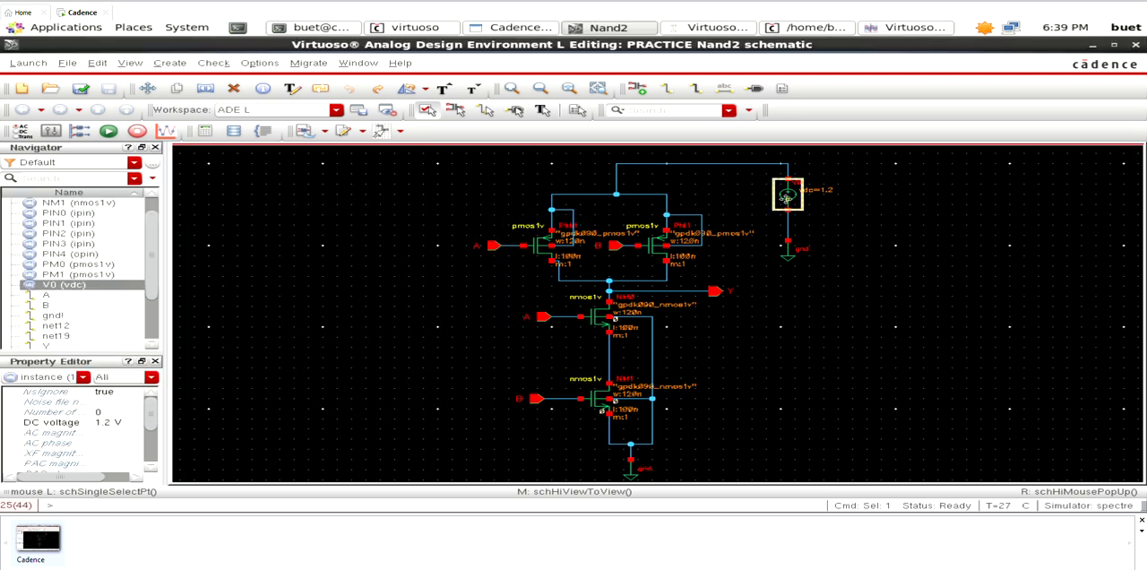
pyautogui.press('Delete')
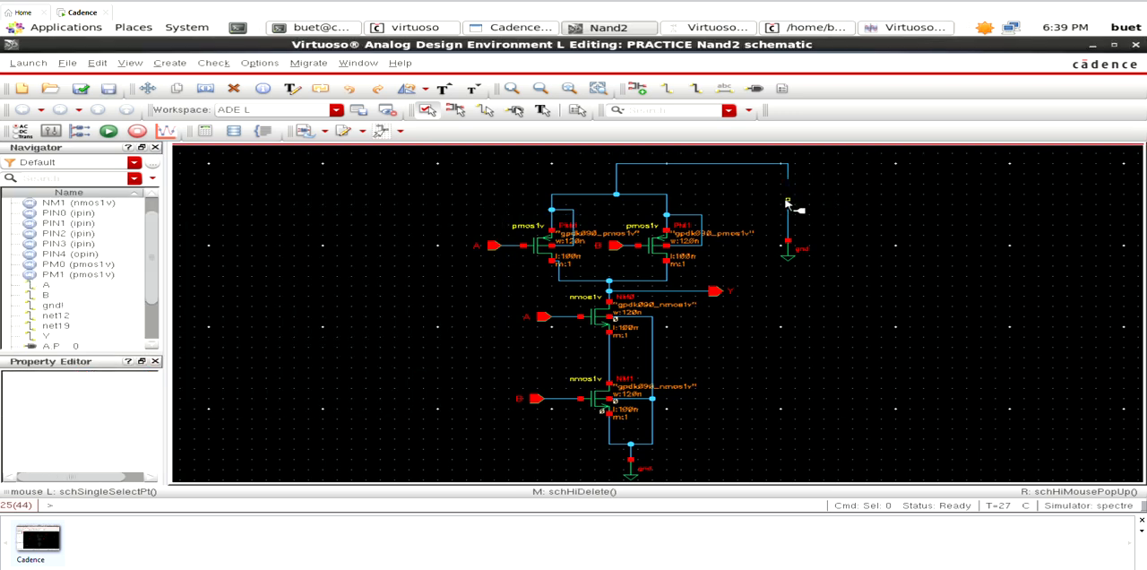
pyautogui.press('p')
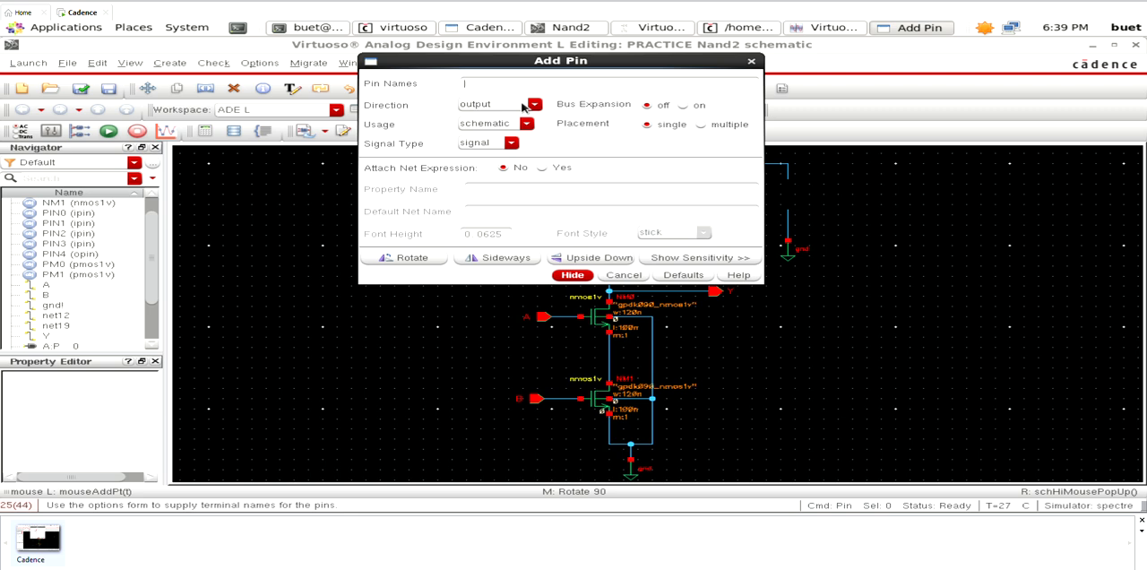
pyautogui.click(533, 105)
pyautogui.click(506, 136)
pyautogui.press('Return')
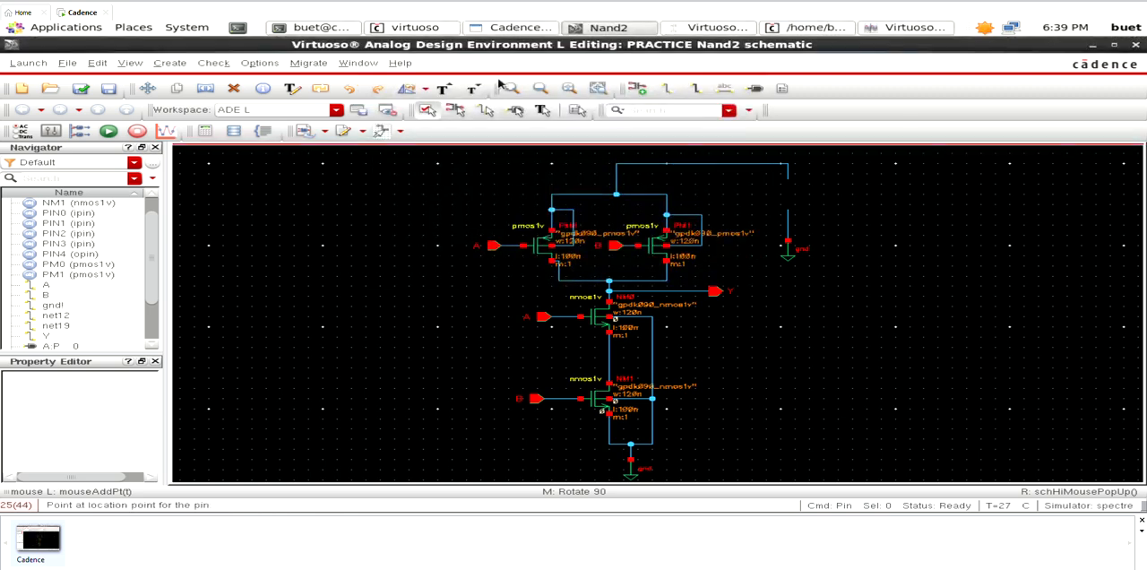
pyautogui.click(787, 180)
pyautogui.press('Escape')
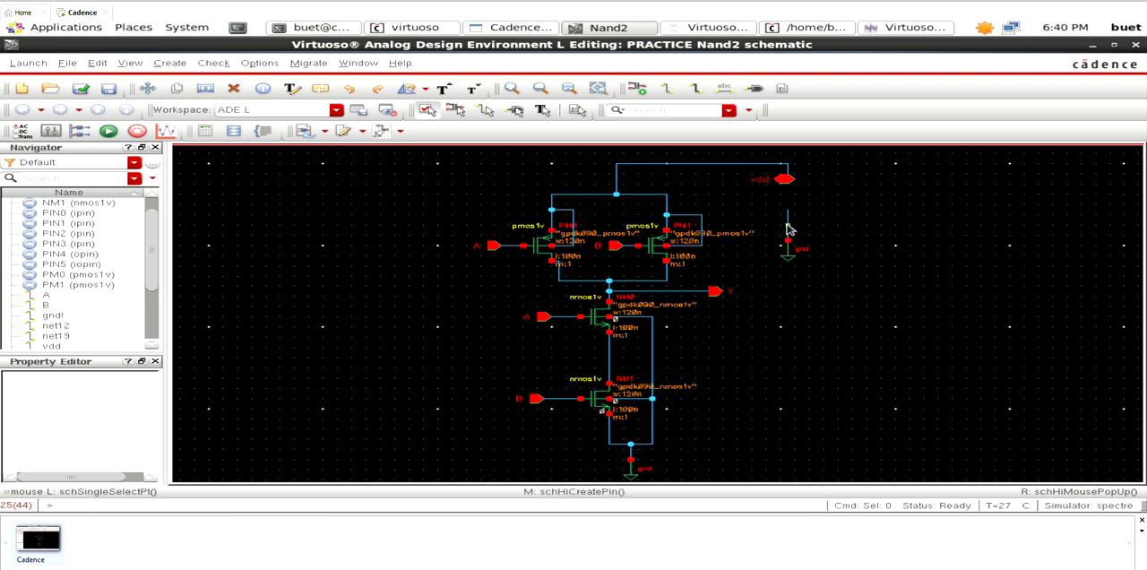
# - Delete the leftover ground symbol with its wire stub beneath the vdd pin, and the ground symbol below the nmos transistors
pyautogui.moveTo(767, 200); pyautogui.dragTo(825, 294)
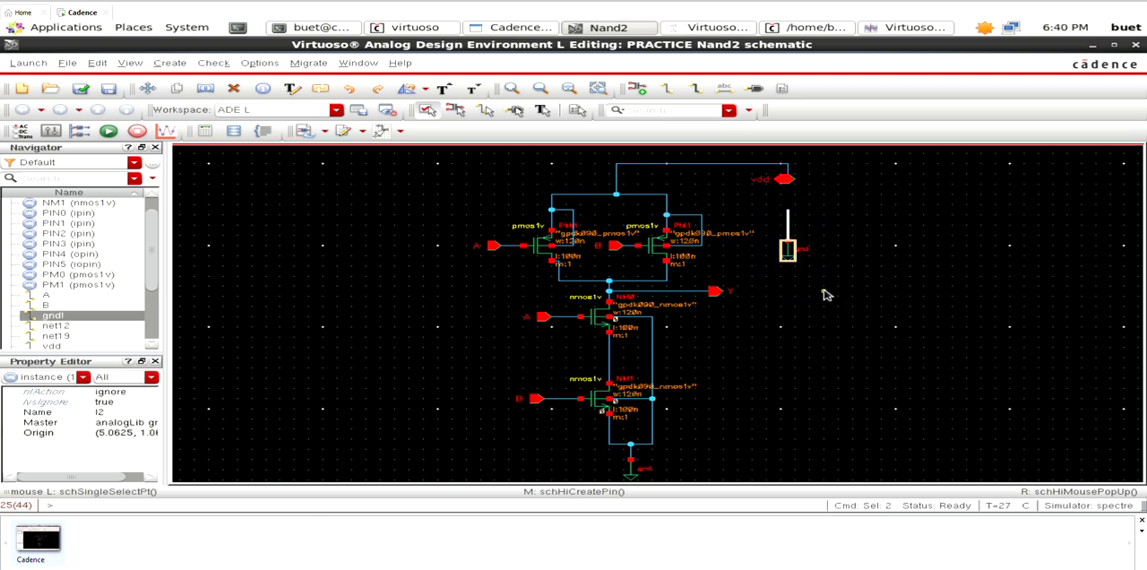
pyautogui.press('Delete')
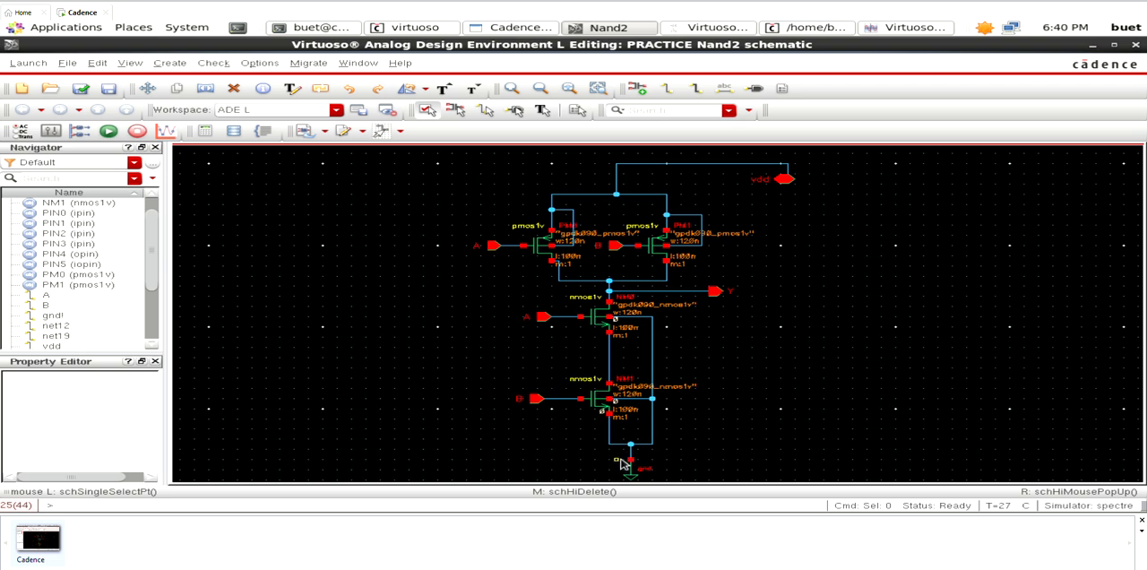
pyautogui.moveTo(617, 459); pyautogui.dragTo(645, 480)
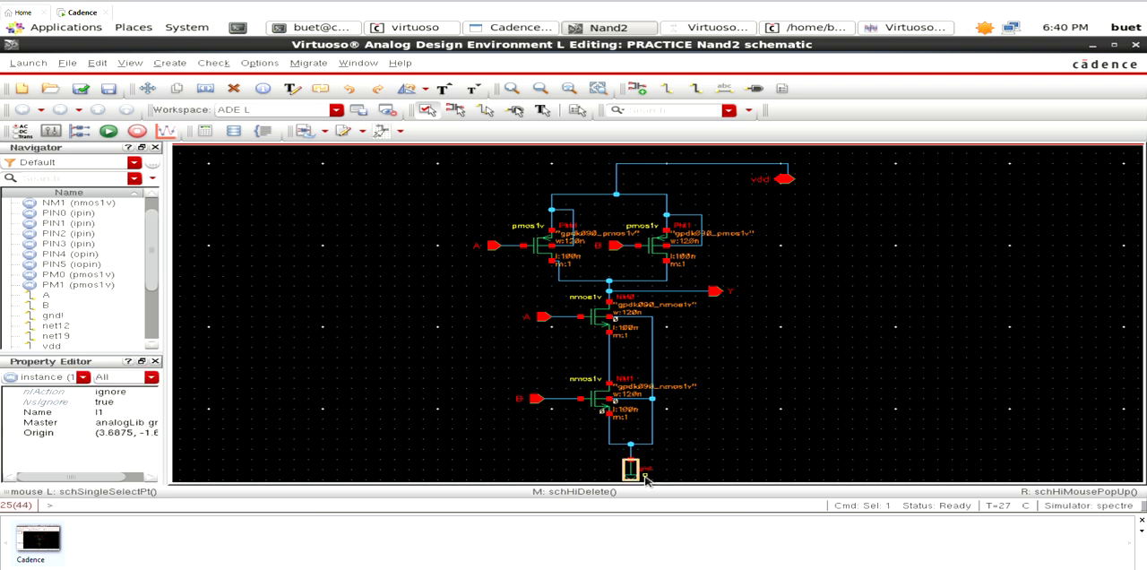
pyautogui.press('Delete')
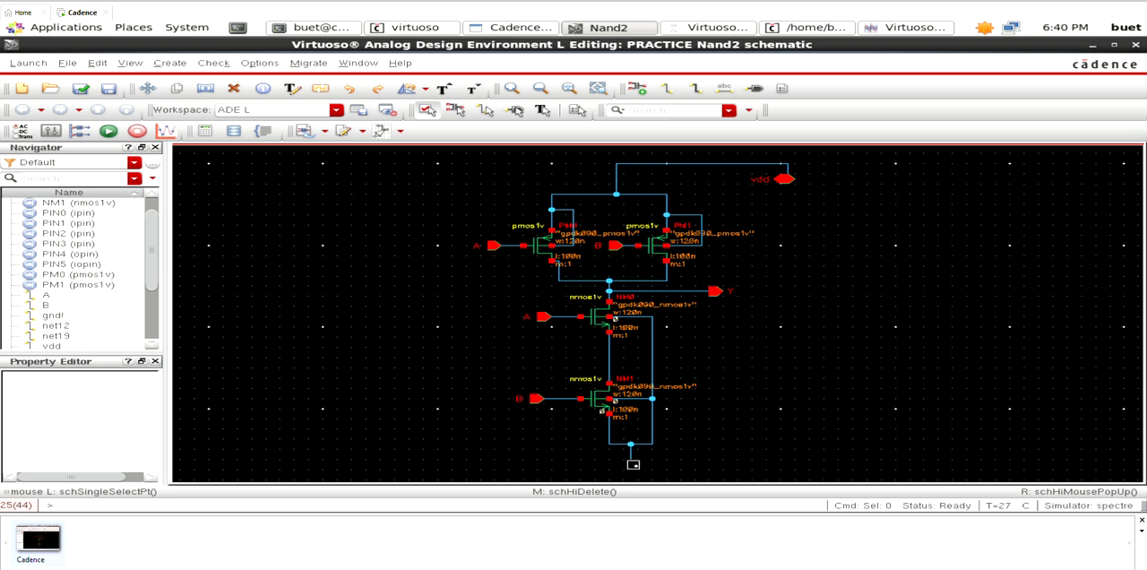
# - Place an inputOutput pin named gnd on the open wire end below the nmos transistors, and check and save the schematic
pyautogui.press('p')
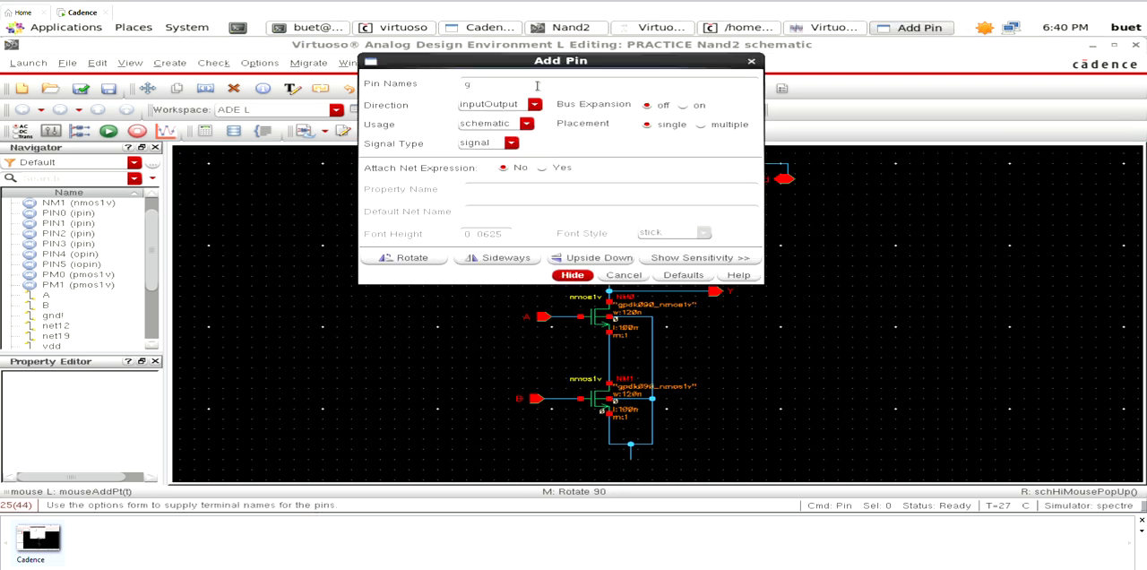
pyautogui.click(575, 279)
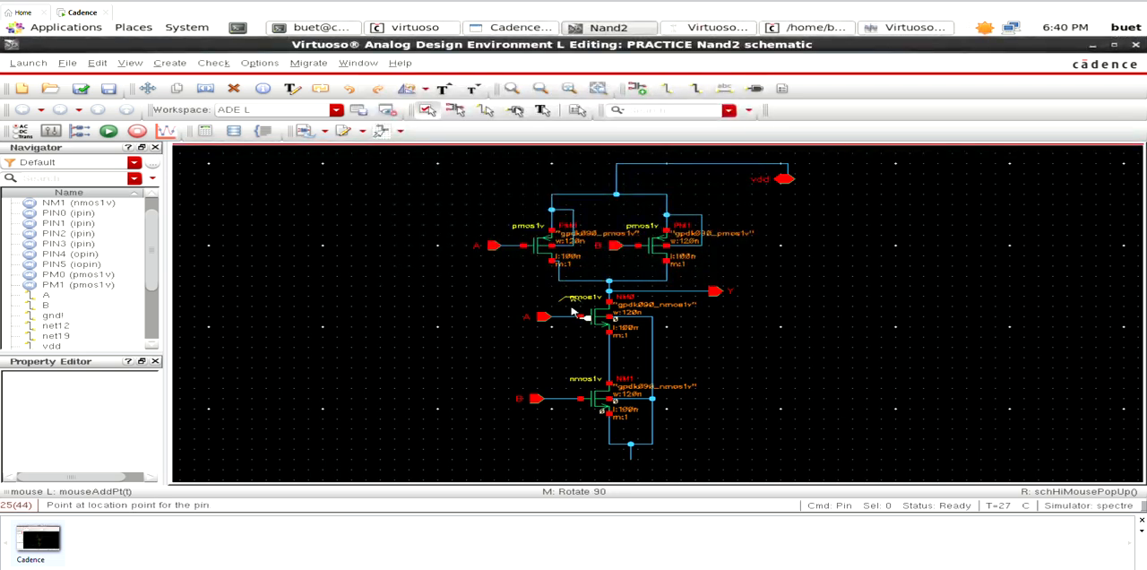
pyautogui.click(625, 462)
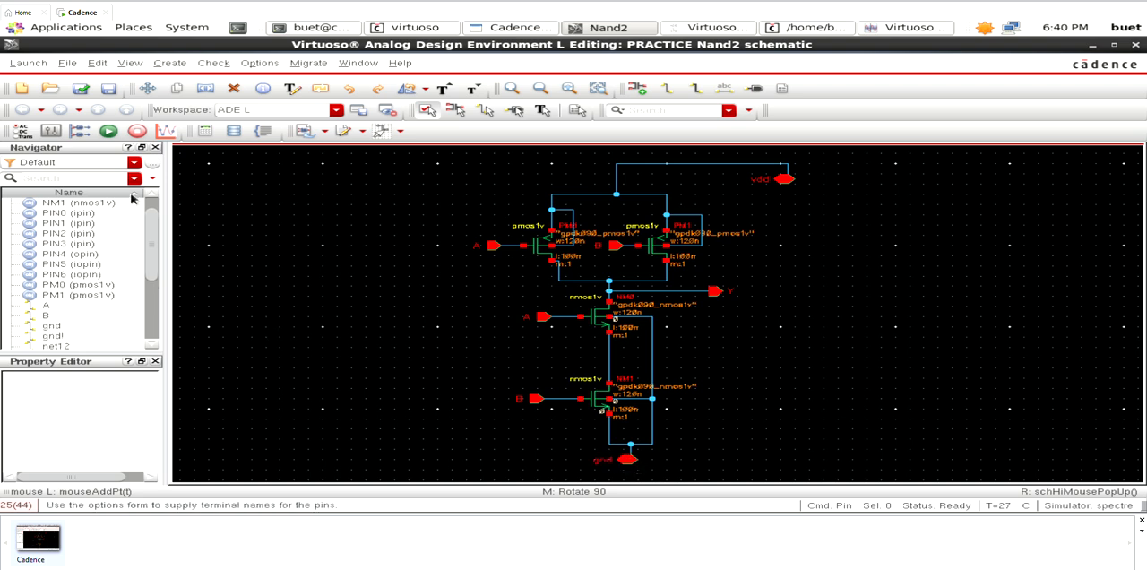
pyautogui.click(81, 89)
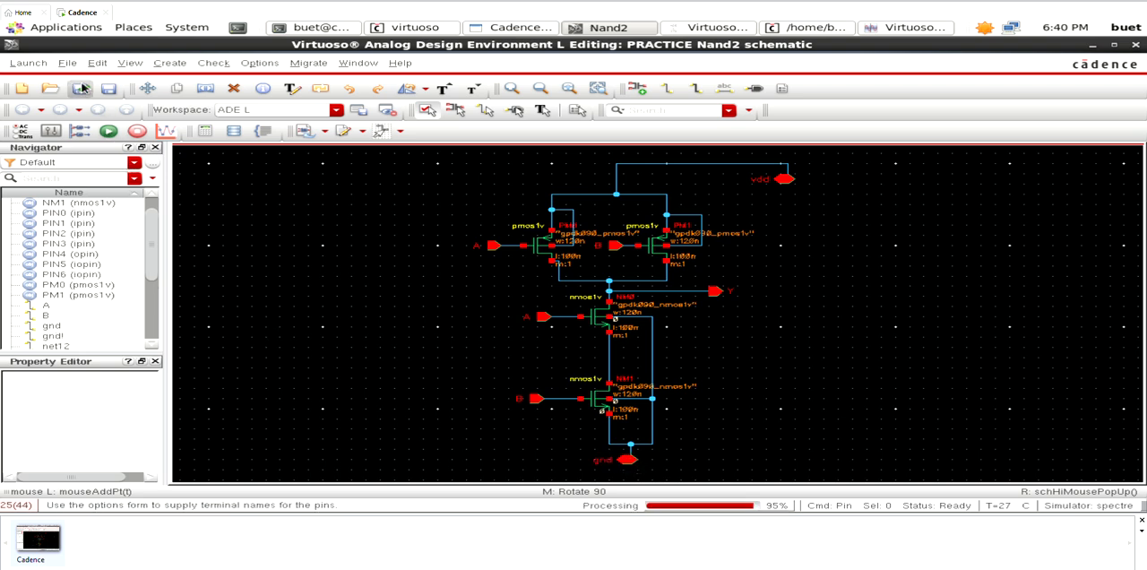
# - Generate the Nand2 symbol view from the schematic with left pins A B, right pin Y, top pin vdd and bottom pin gnd
pyautogui.click(170, 64)
pyautogui.moveTo(296, 217)
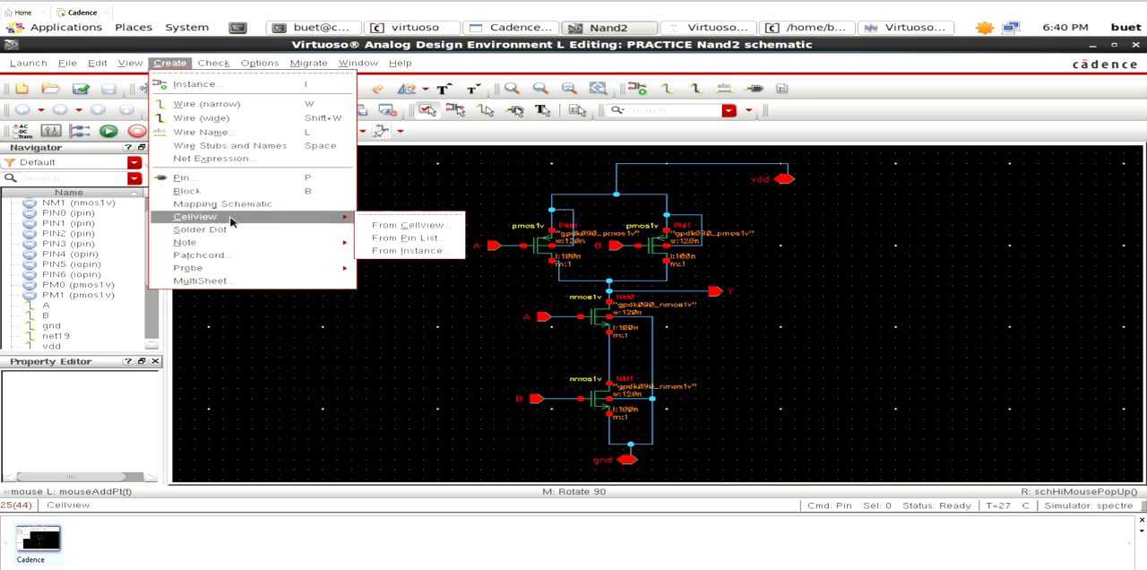
pyautogui.click(376, 226)
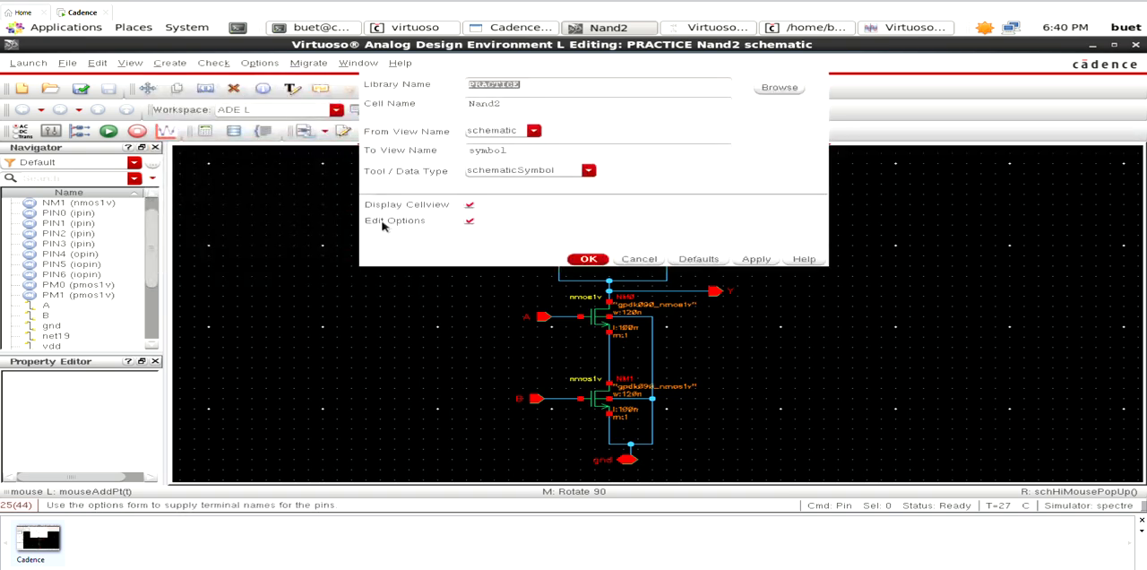
pyautogui.click(587, 259)
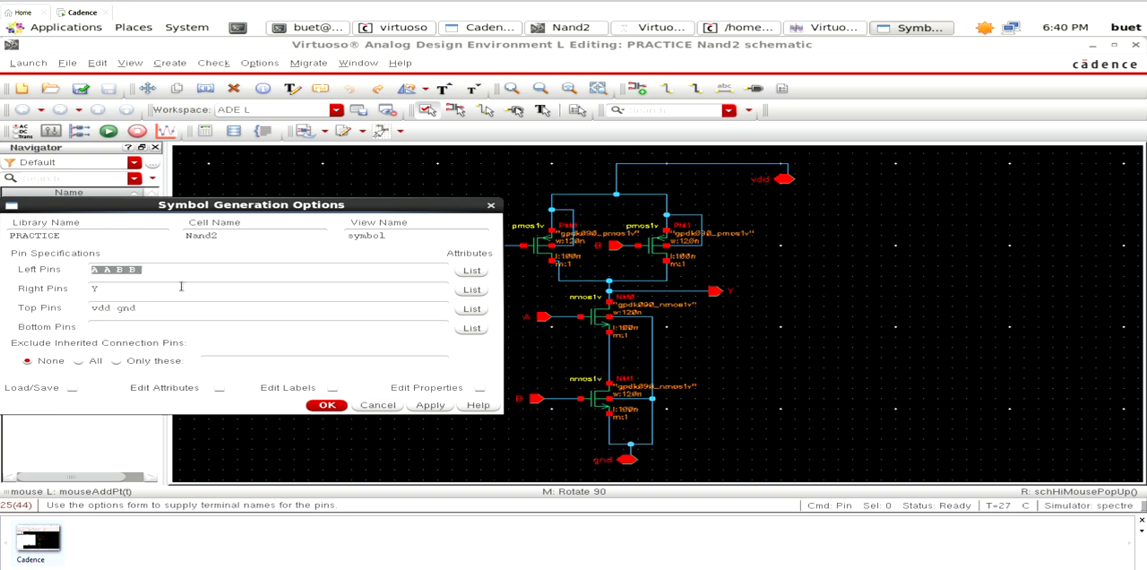
pyautogui.moveTo(257, 209); pyautogui.dragTo(643, 175)
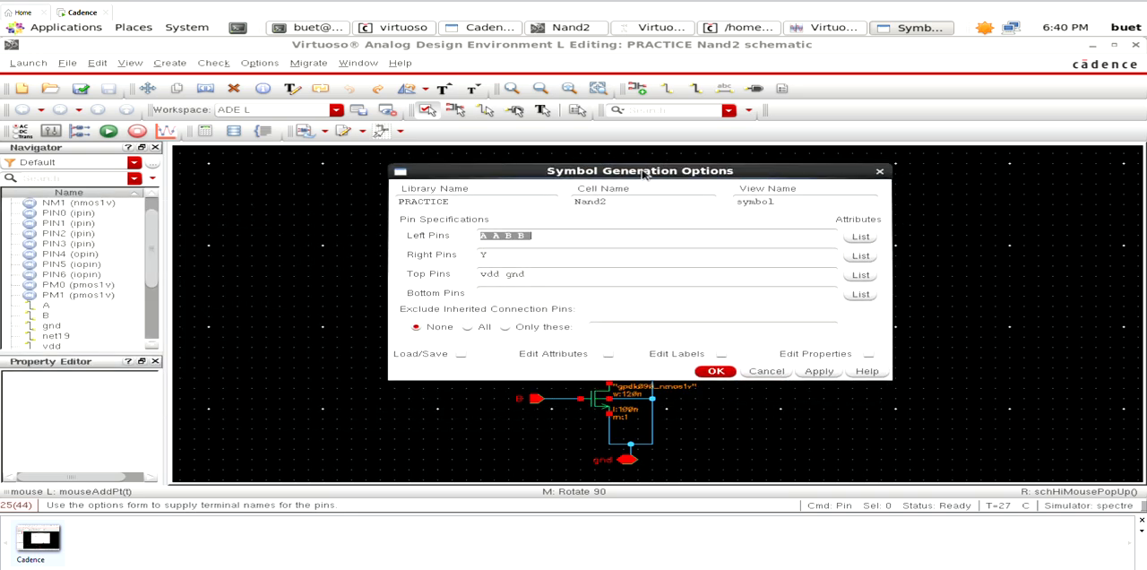
pyautogui.click(532, 235)
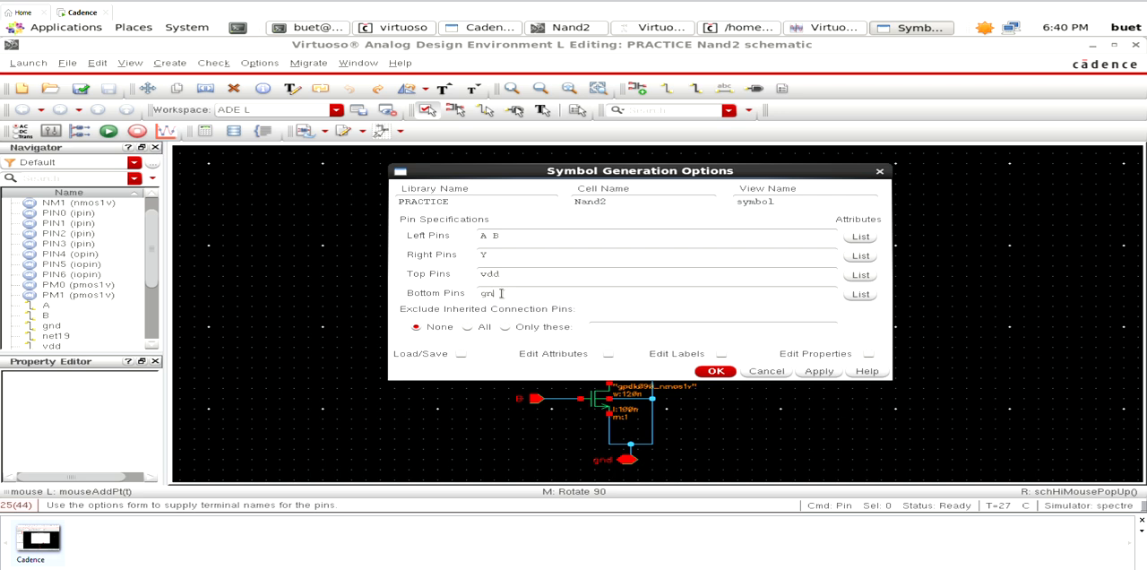
pyautogui.click(715, 372)
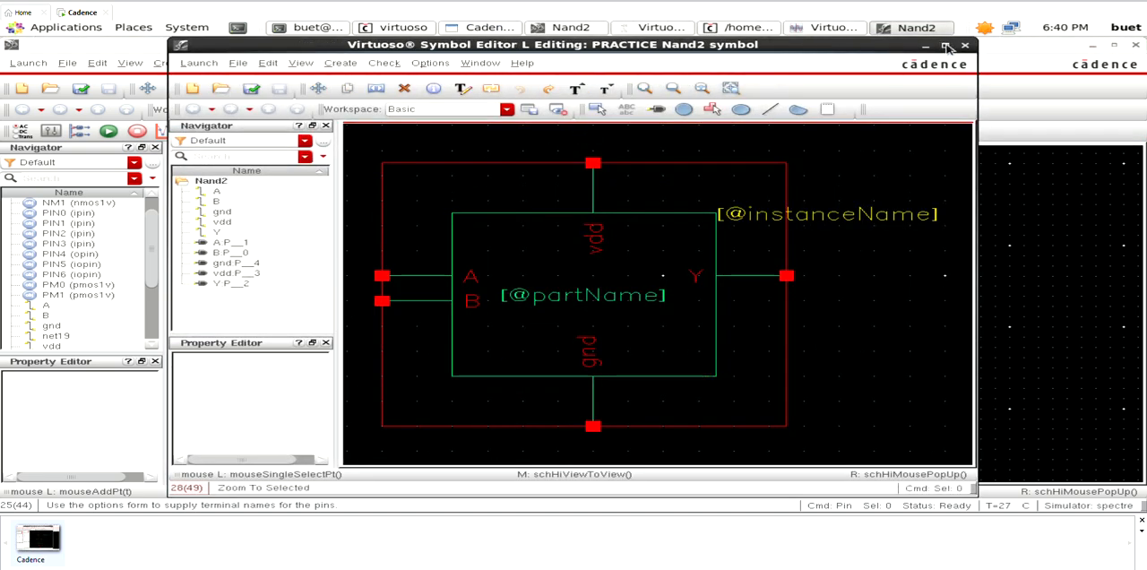
pyautogui.click(557, 226)
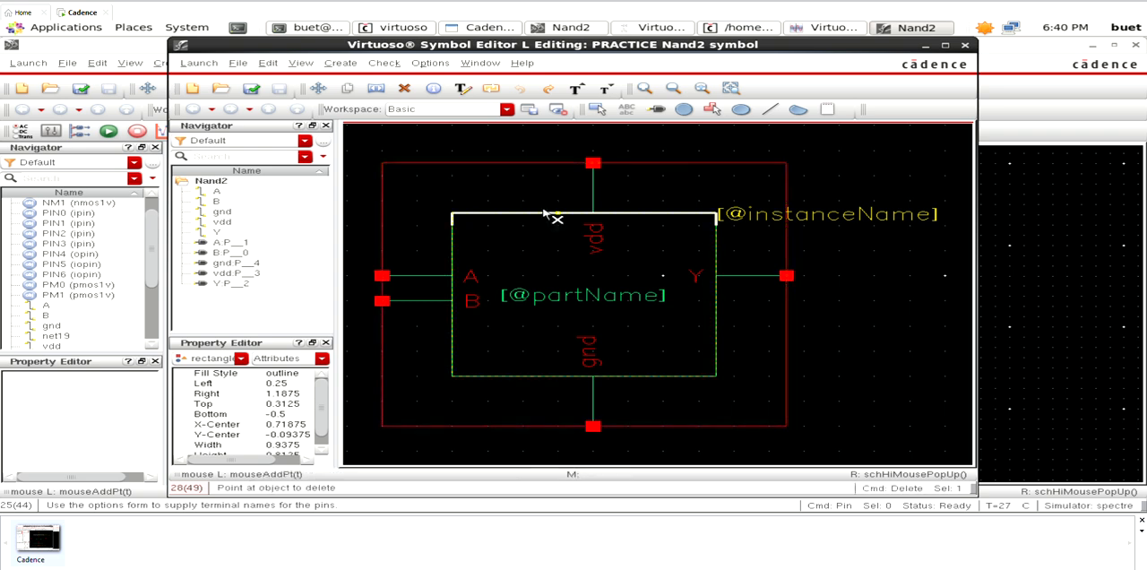
pyautogui.press('Delete')
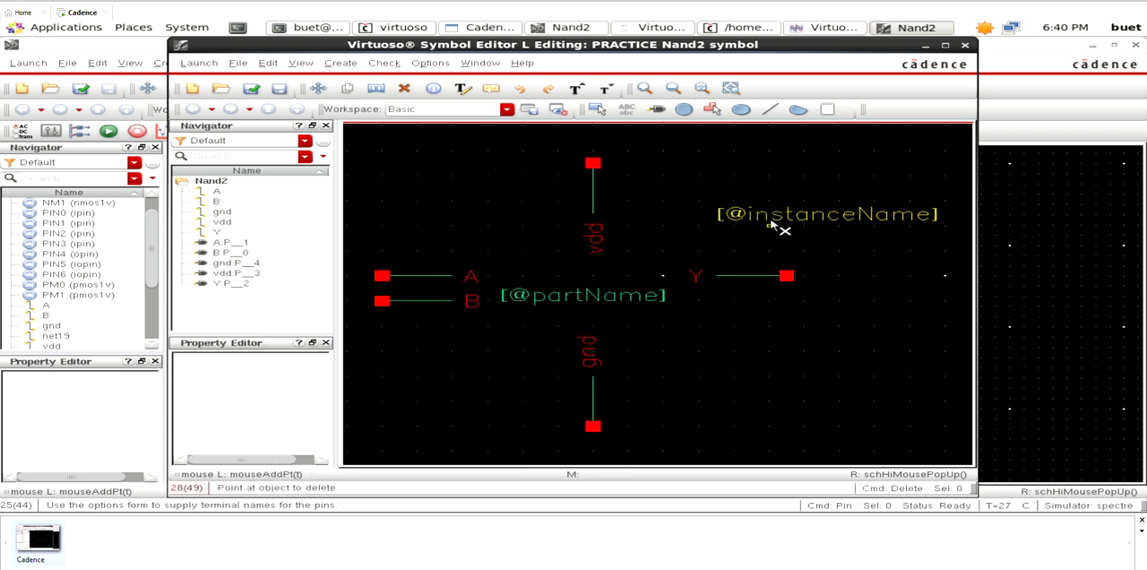
pyautogui.click(770, 225)
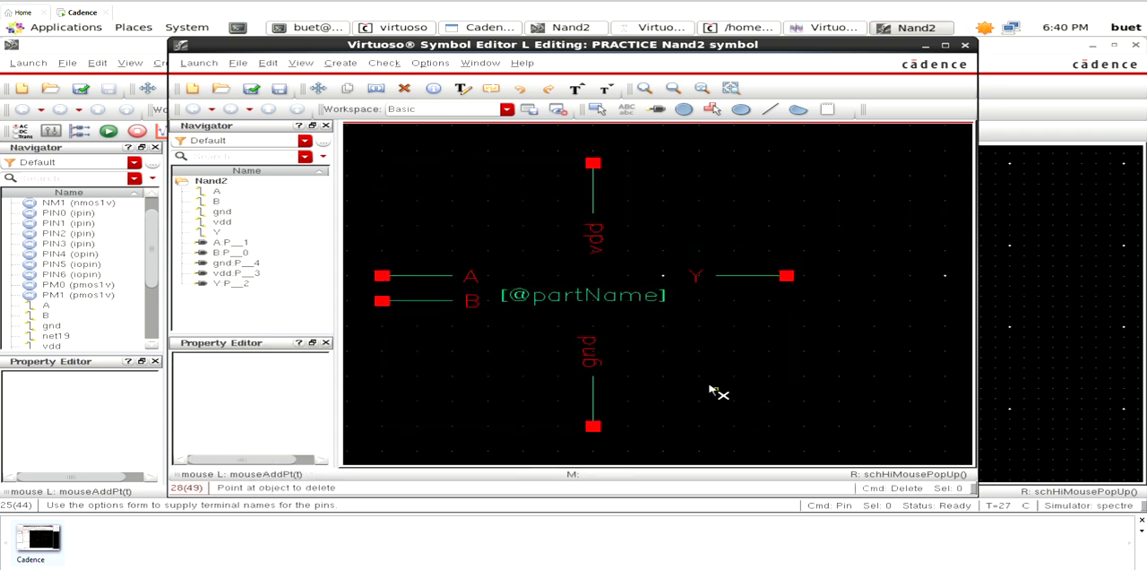
pyautogui.press('Escape')
pyautogui.click(534, 299)
pyautogui.press('s')
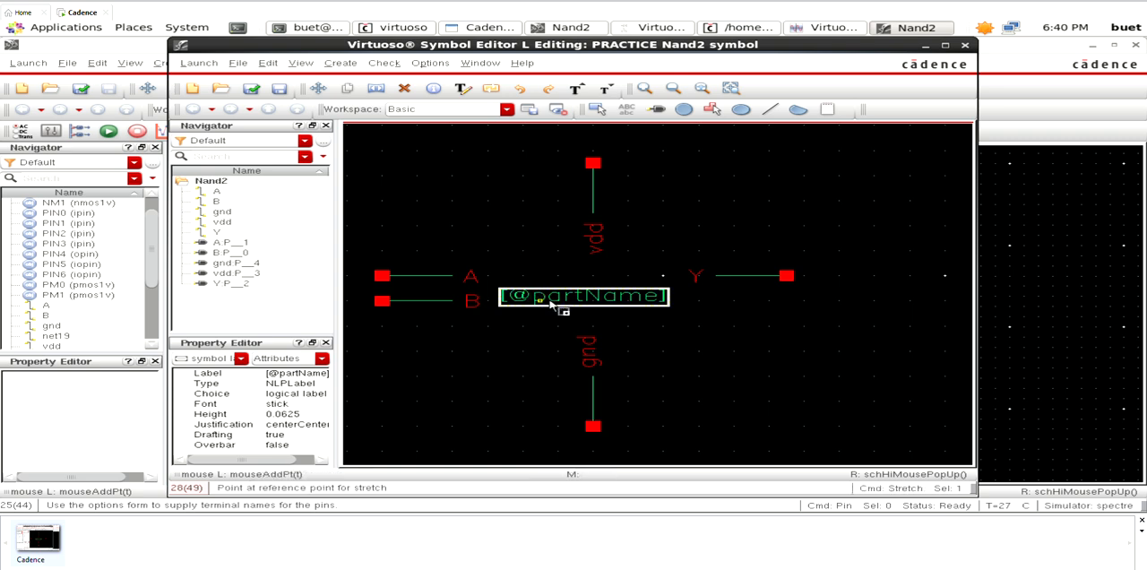
pyautogui.click(550, 305)
pyautogui.click(811, 363)
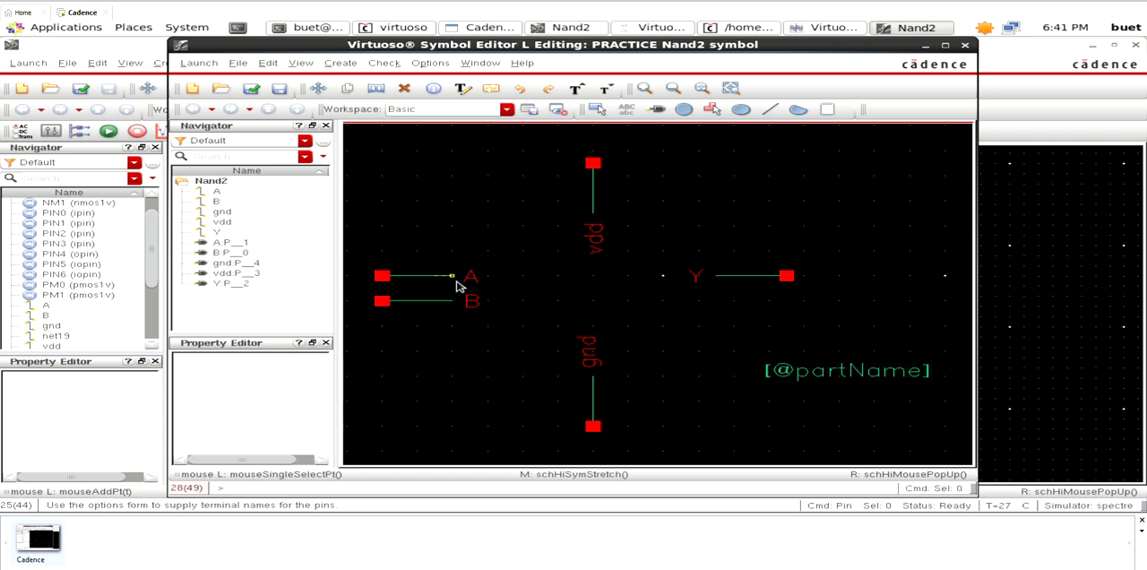
# - Move pin label A above its input line and pin label B below its input line
pyautogui.click(471, 280)
pyautogui.press('s')
pyautogui.click(470, 277)
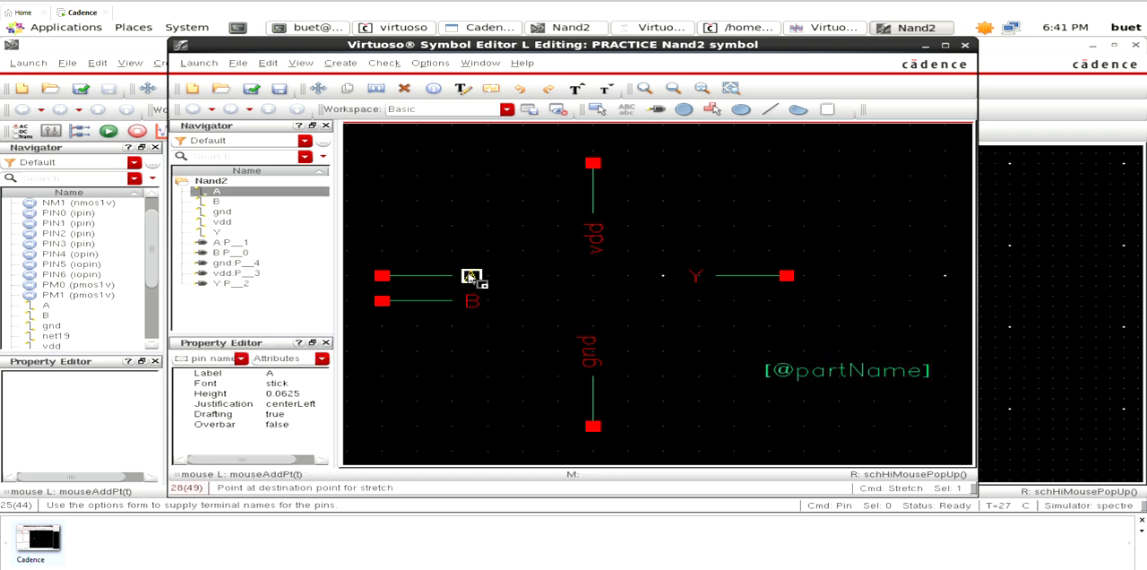
pyautogui.click(418, 252)
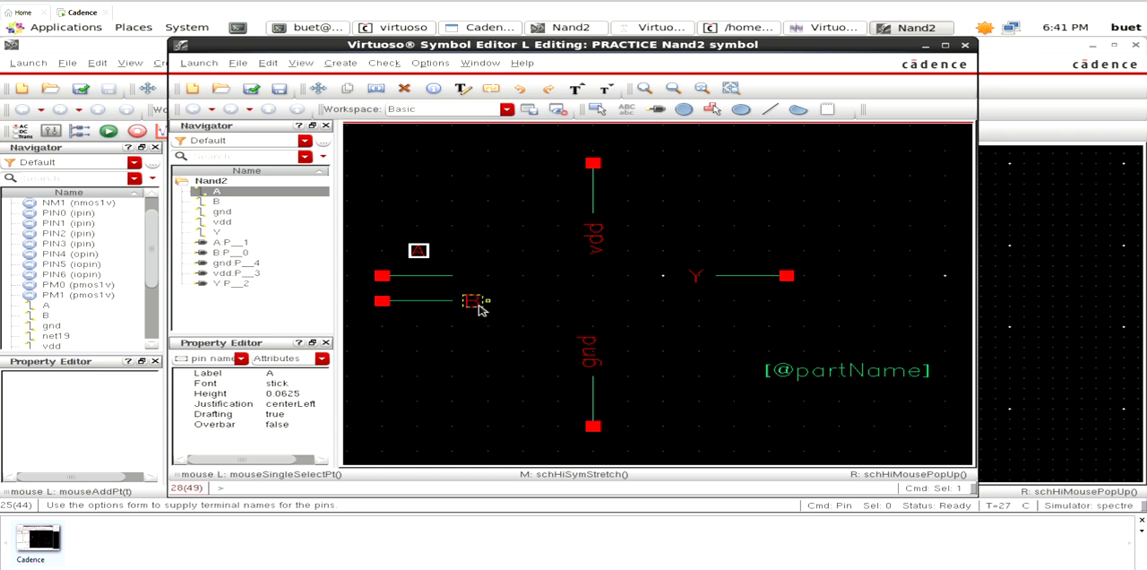
pyautogui.click(472, 302)
pyautogui.press('s')
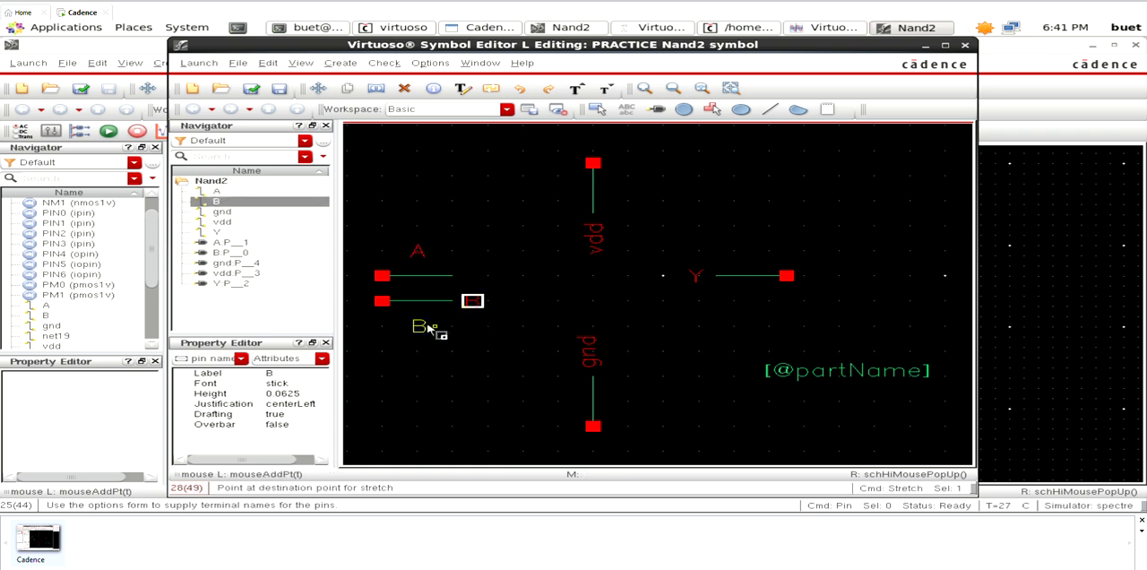
pyautogui.click(431, 329)
pyautogui.click(771, 110)
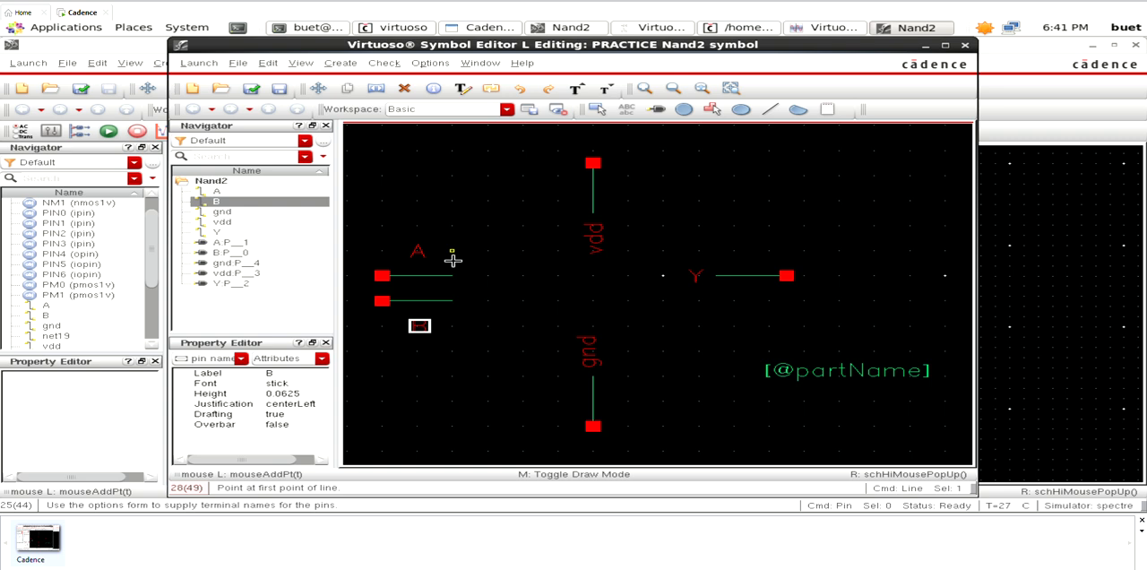
pyautogui.click(452, 253)
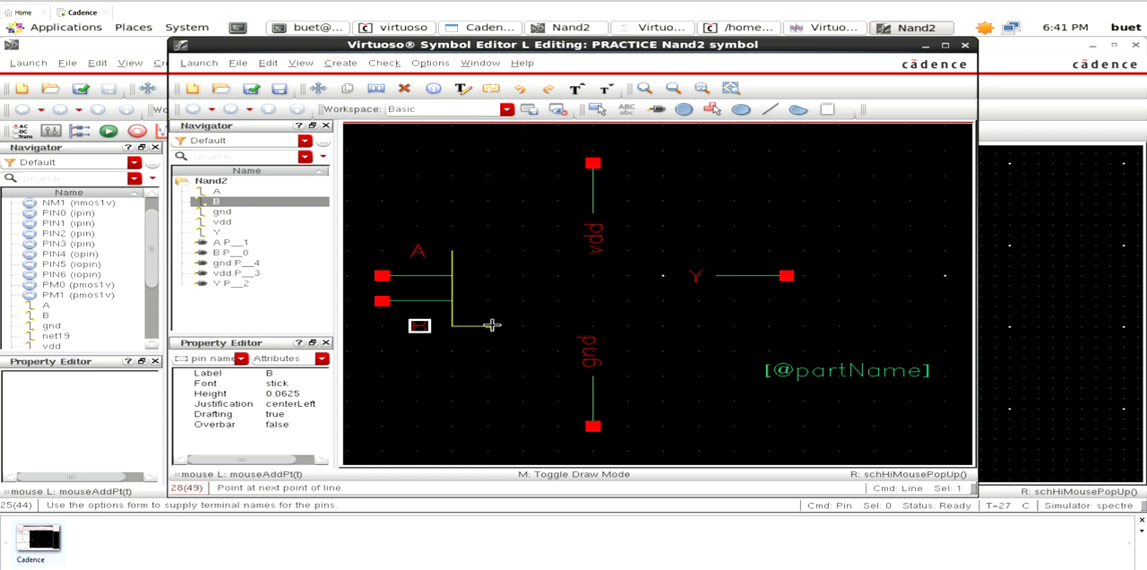
pyautogui.press('Escape')
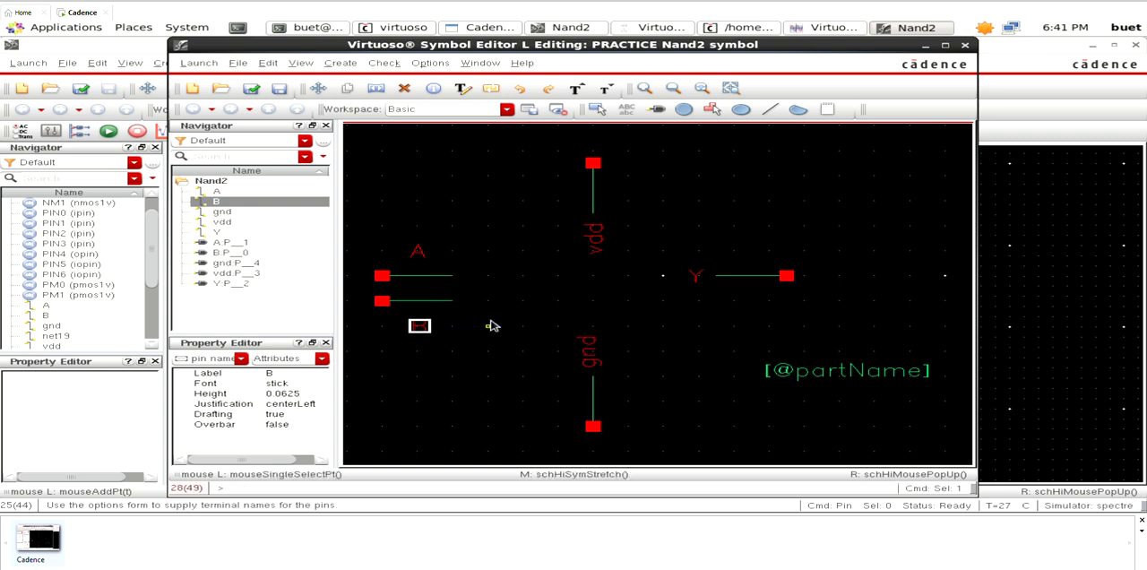
# - Draw the gate body's vertical back edge across both input lines, with short horizontal lines extending right from its upper and lower ends
pyautogui.click(770, 109)
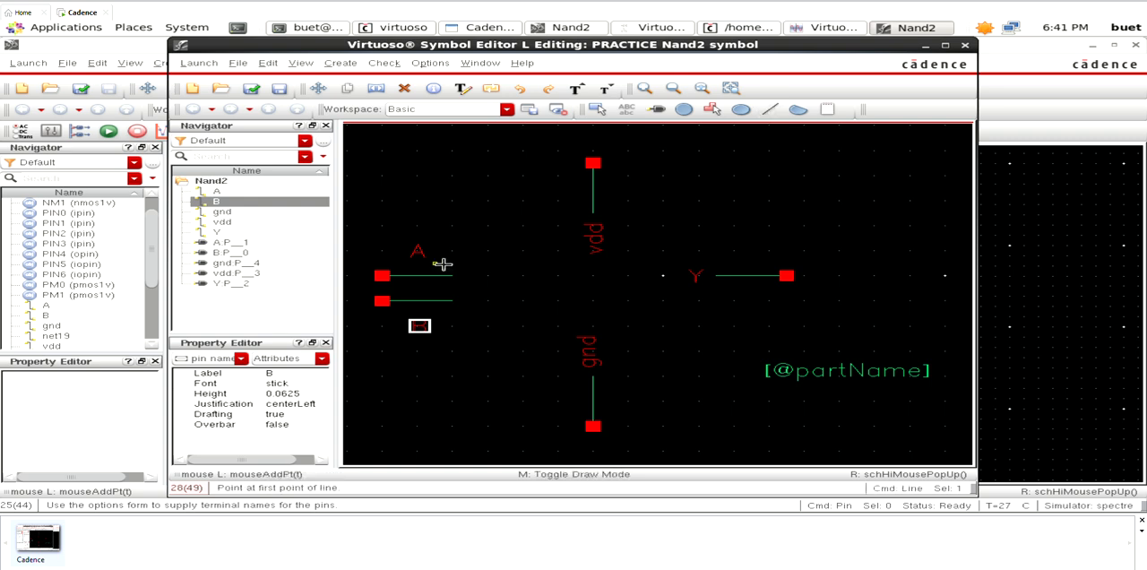
pyautogui.click(452, 253)
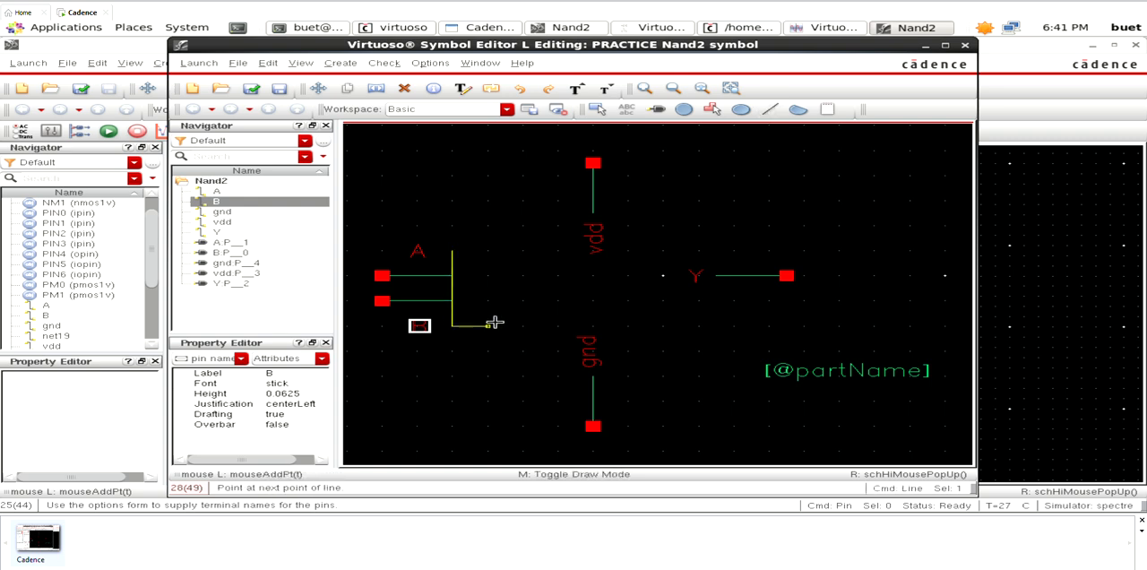
pyautogui.doubleClick(488, 324)
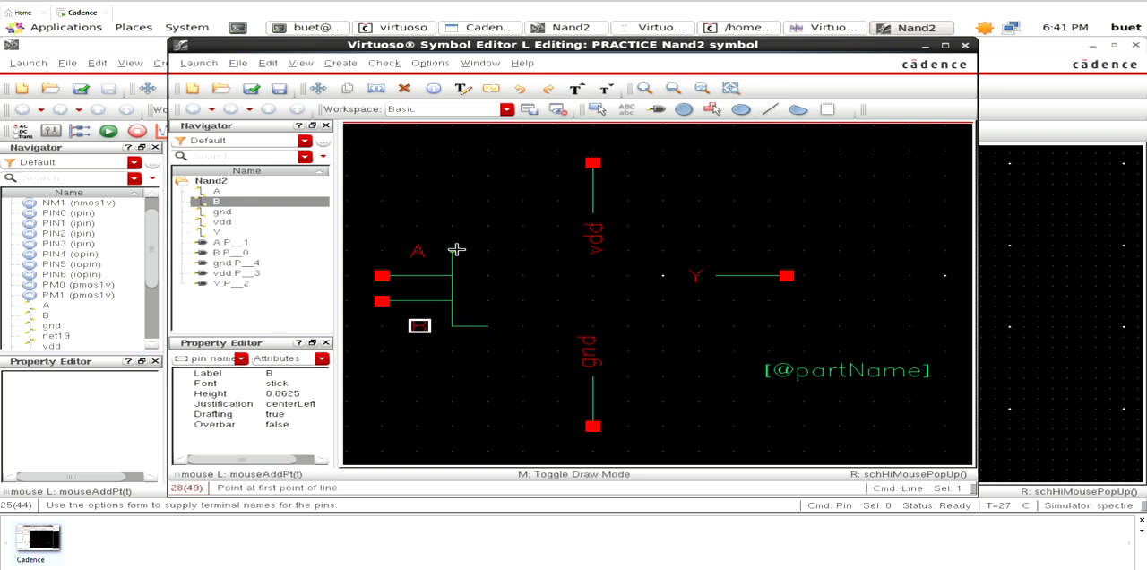
pyautogui.click(459, 251)
pyautogui.doubleClick(485, 253)
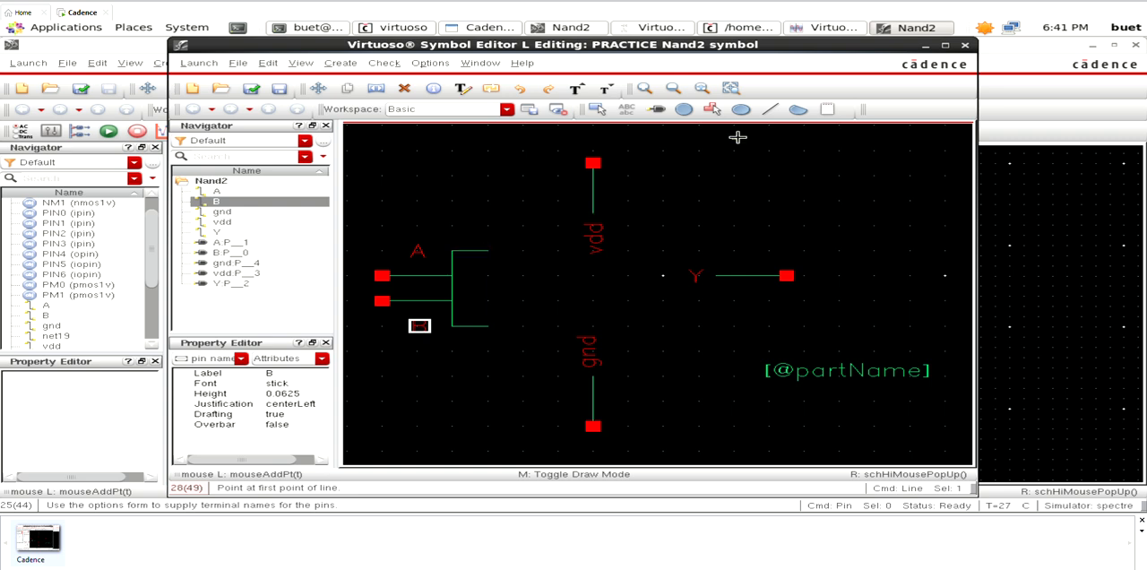
# - Close the gate body with an arc bulging right between the free ends of the two horizontal lines
pyautogui.click(799, 109)
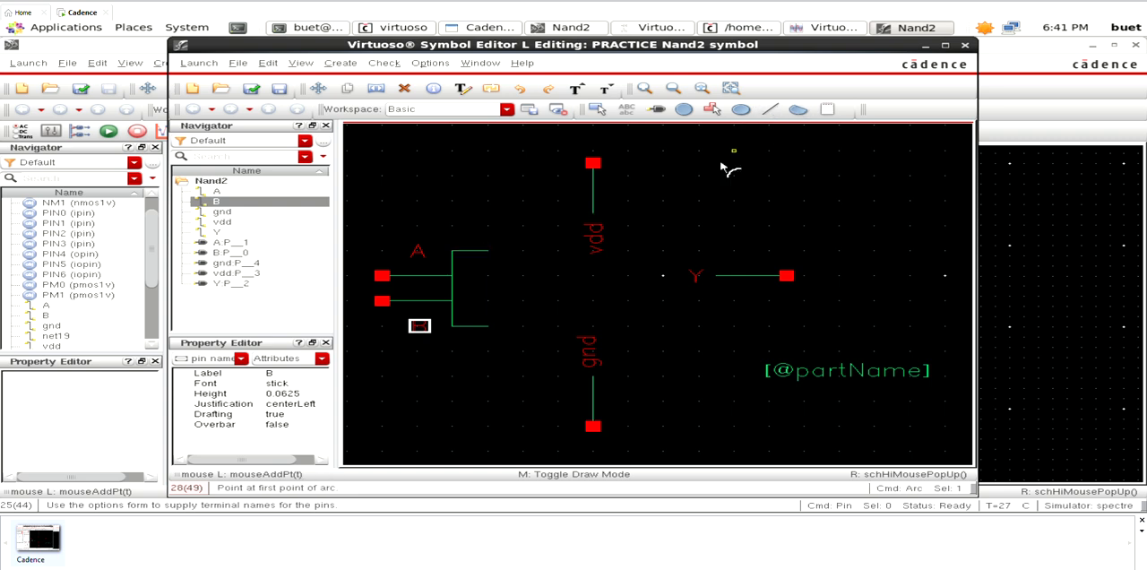
pyautogui.click(488, 251)
pyautogui.click(487, 327)
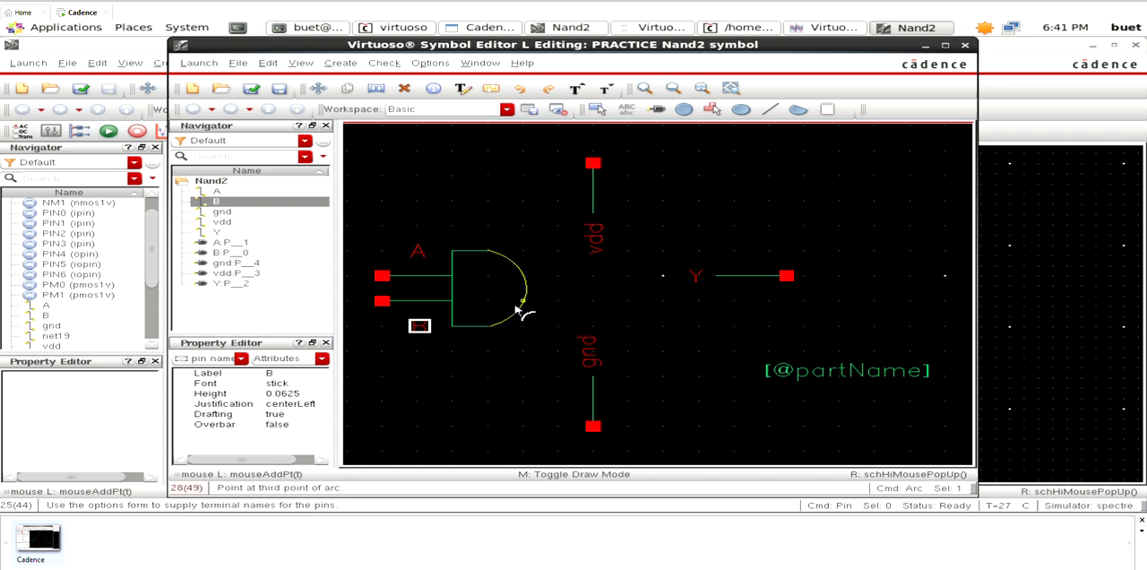
pyautogui.click(518, 310)
# - Add a small inversion circle touching the outside of the arc, level with the A input line
pyautogui.click(740, 109)
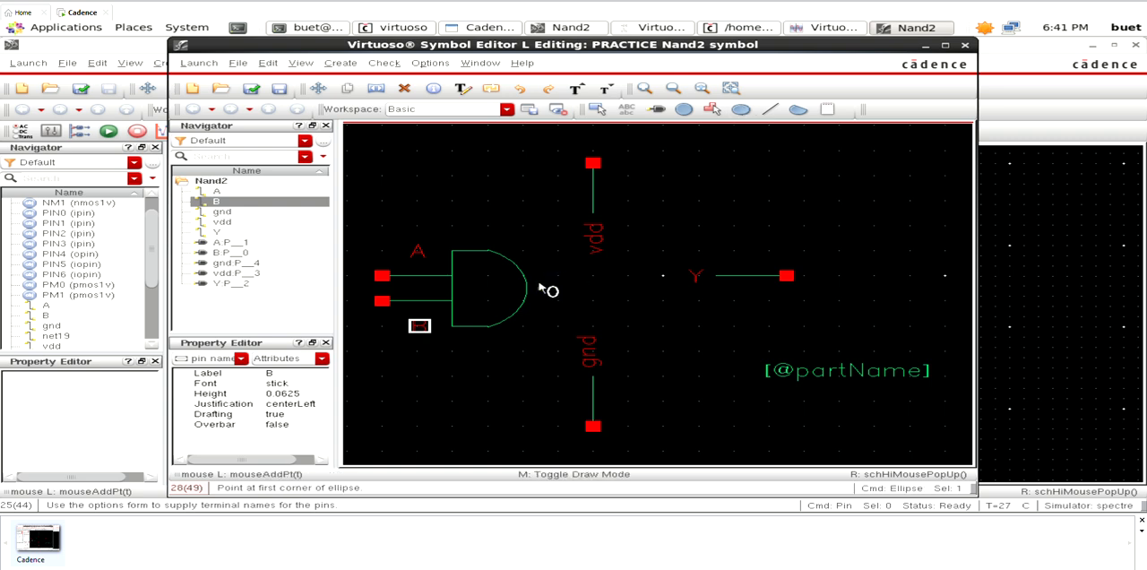
pyautogui.press('Escape')
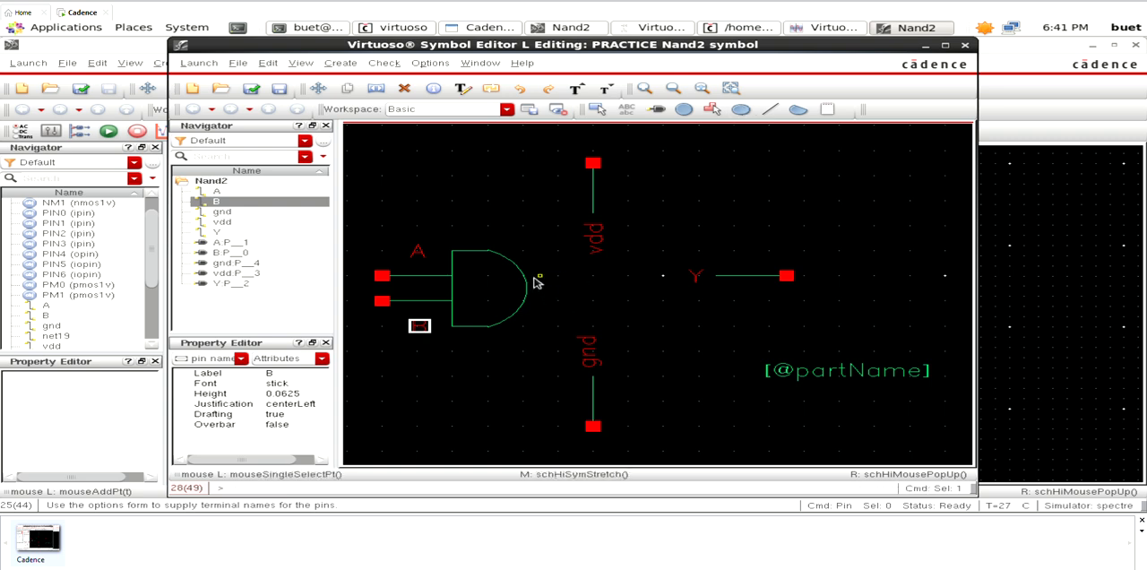
pyautogui.click(684, 108)
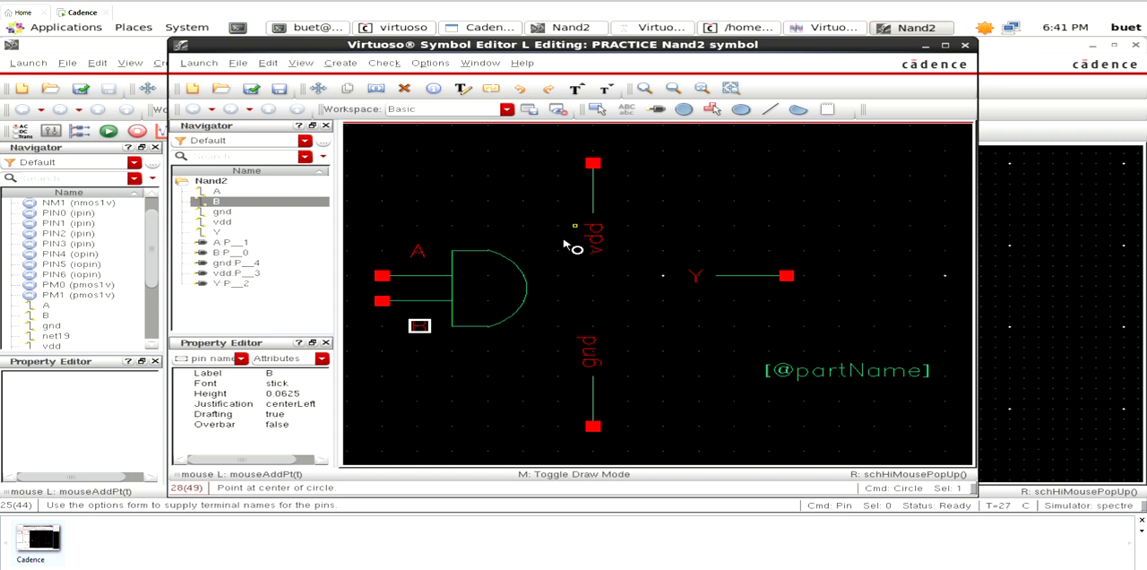
pyautogui.click(539, 285)
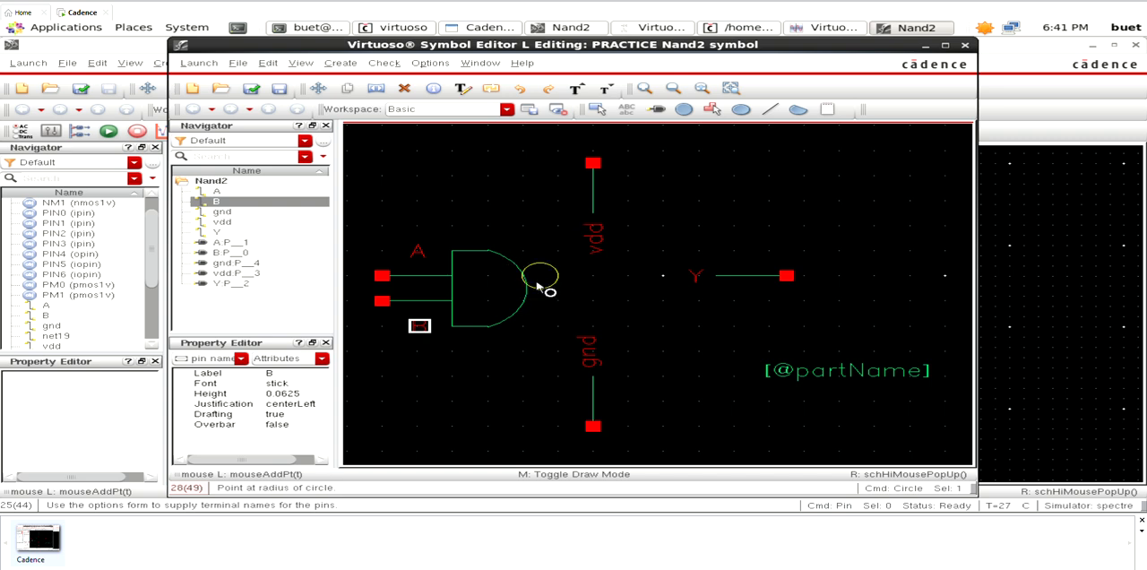
pyautogui.click(548, 292)
pyautogui.press('Escape')
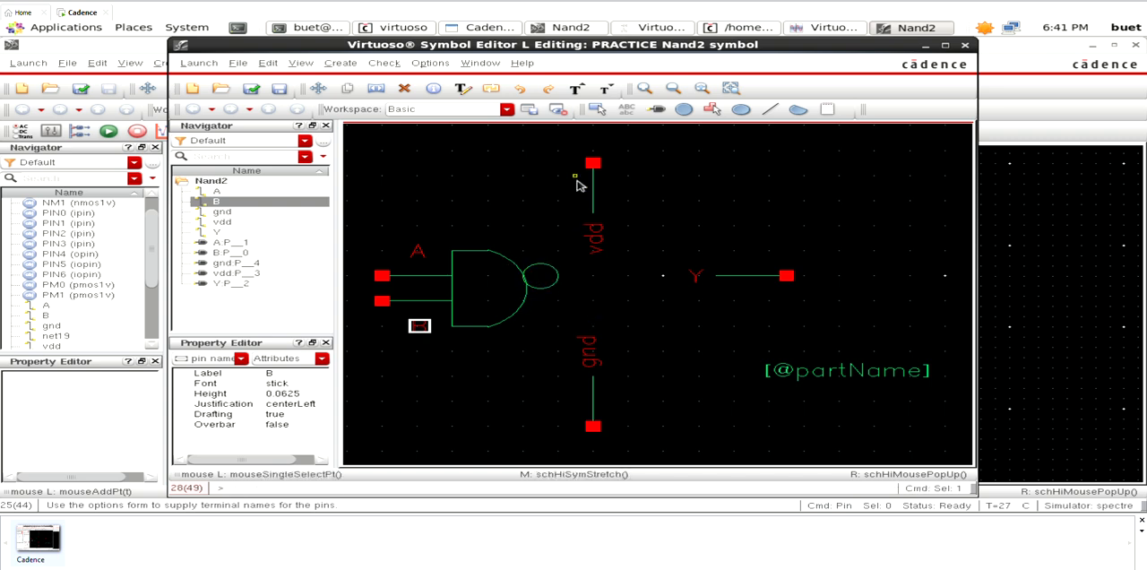
# - Move the vdd pin with its line onto the gate body's upper edge and place its label just right of the line
pyautogui.moveTo(560, 156); pyautogui.dragTo(622, 285)
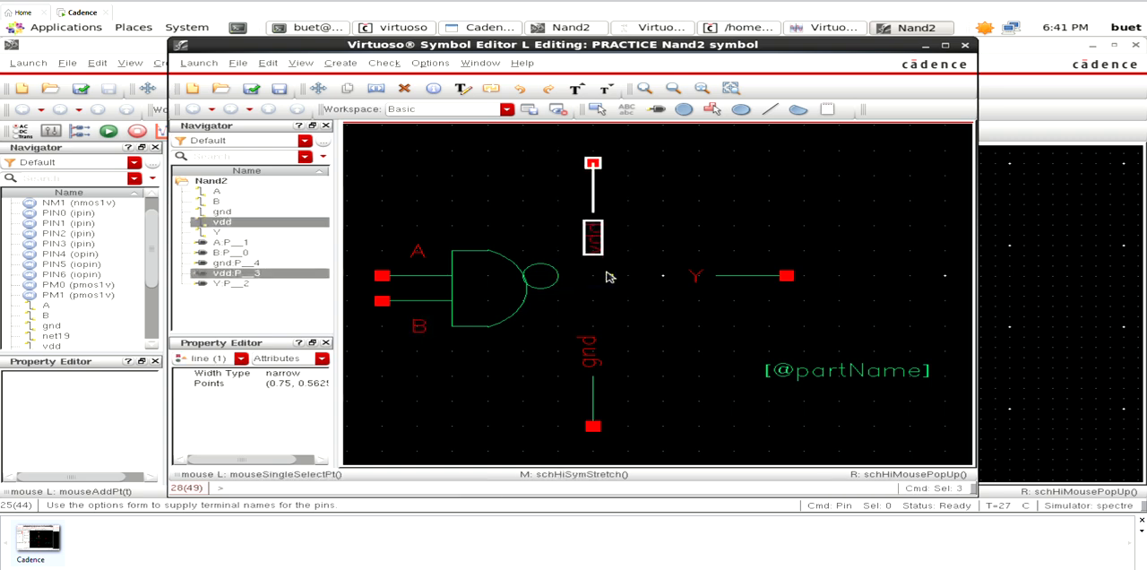
pyautogui.press('s')
pyautogui.click(592, 240)
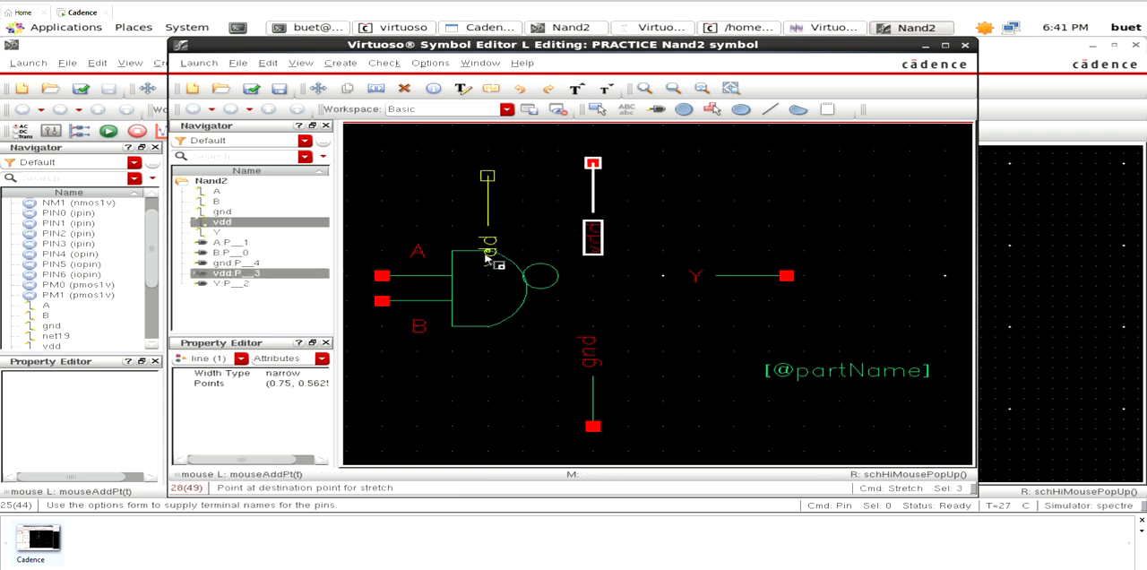
pyautogui.click(488, 278)
pyautogui.press('Escape')
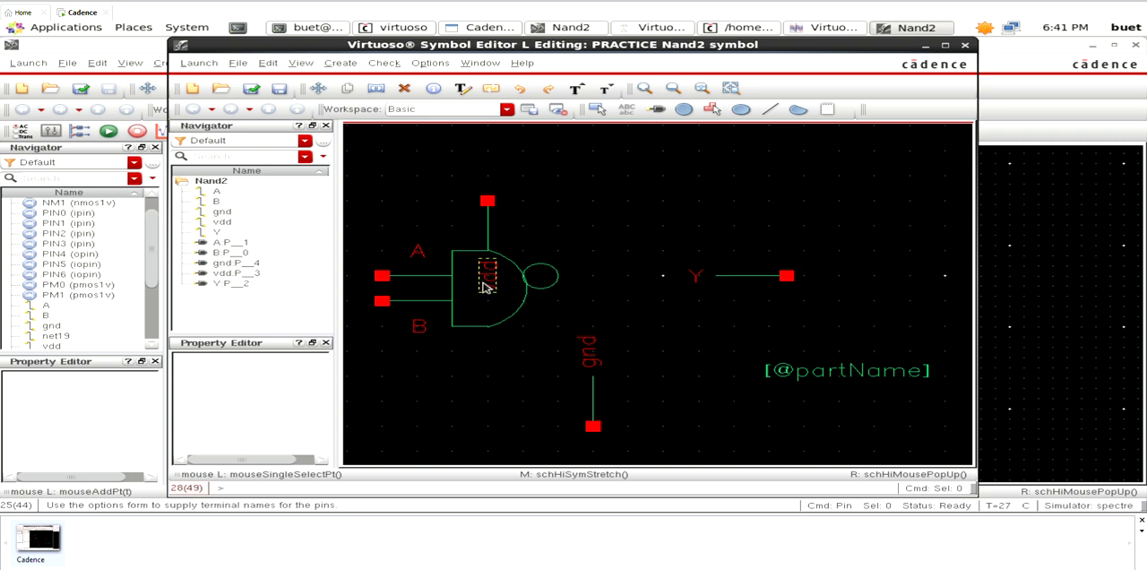
pyautogui.click(485, 285)
pyautogui.press('m')
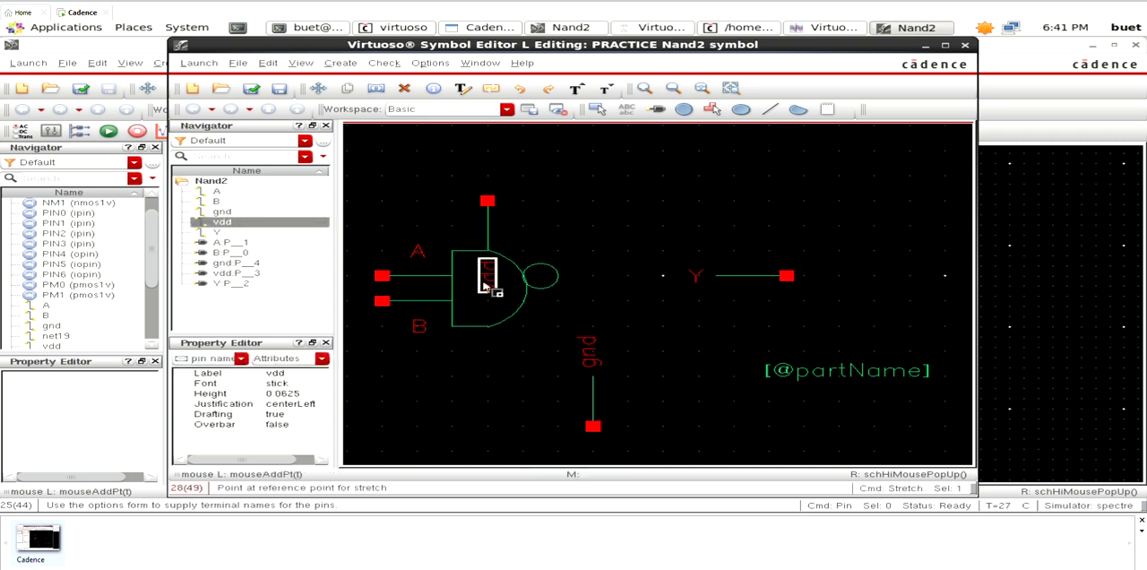
pyautogui.click(488, 285)
pyautogui.click(504, 248)
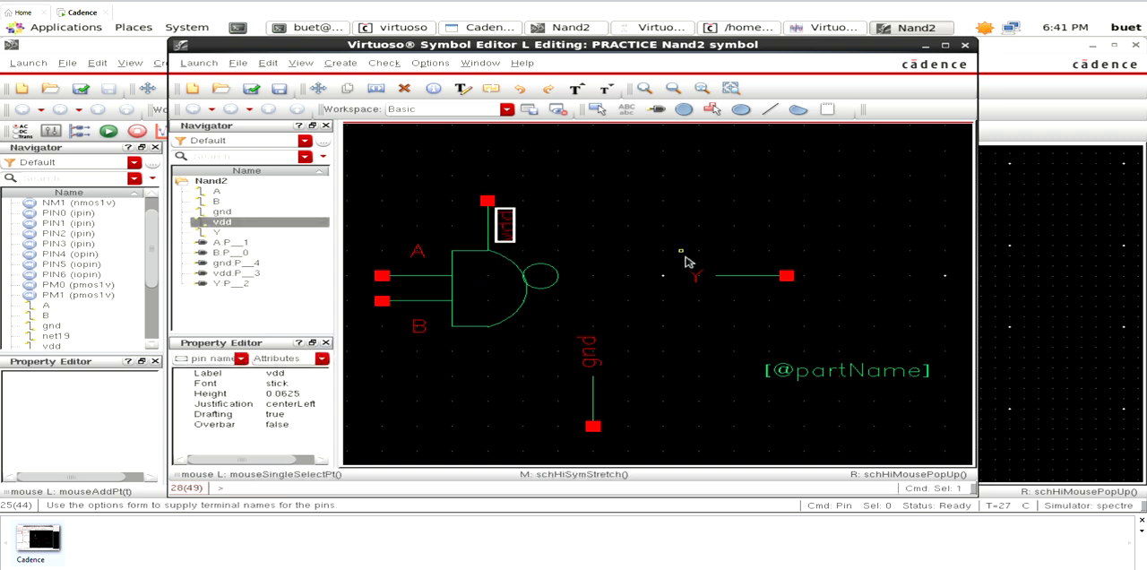
# - Place label Y above its output line and move pin Y with its line and label so the line meets the inversion circle
pyautogui.click(697, 276)
pyautogui.press('m')
pyautogui.click(698, 276)
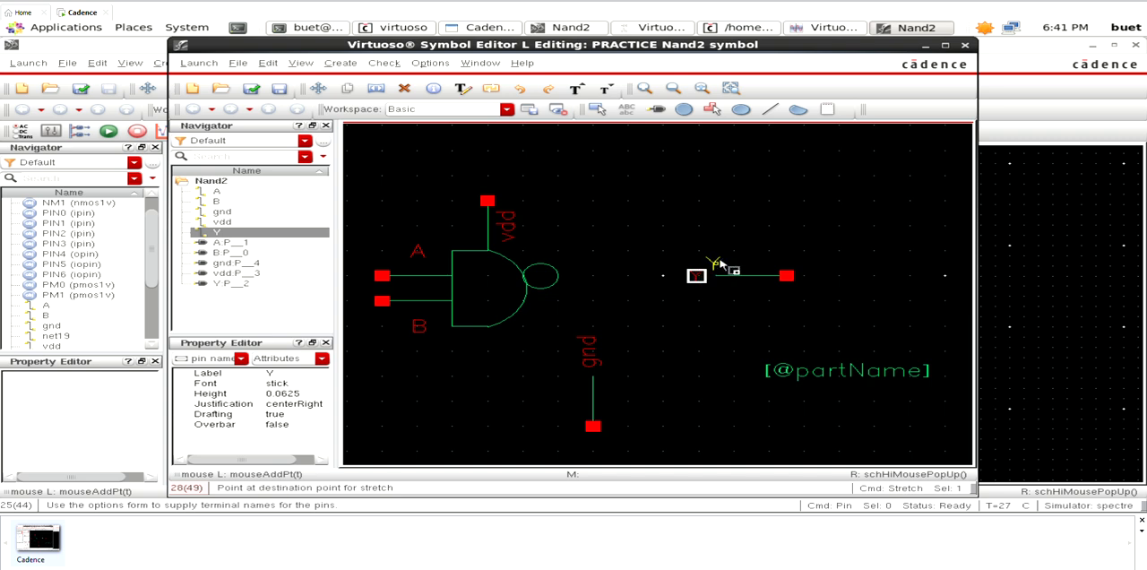
pyautogui.click(774, 257)
pyautogui.moveTo(680, 215); pyautogui.dragTo(818, 309)
pyautogui.press('s')
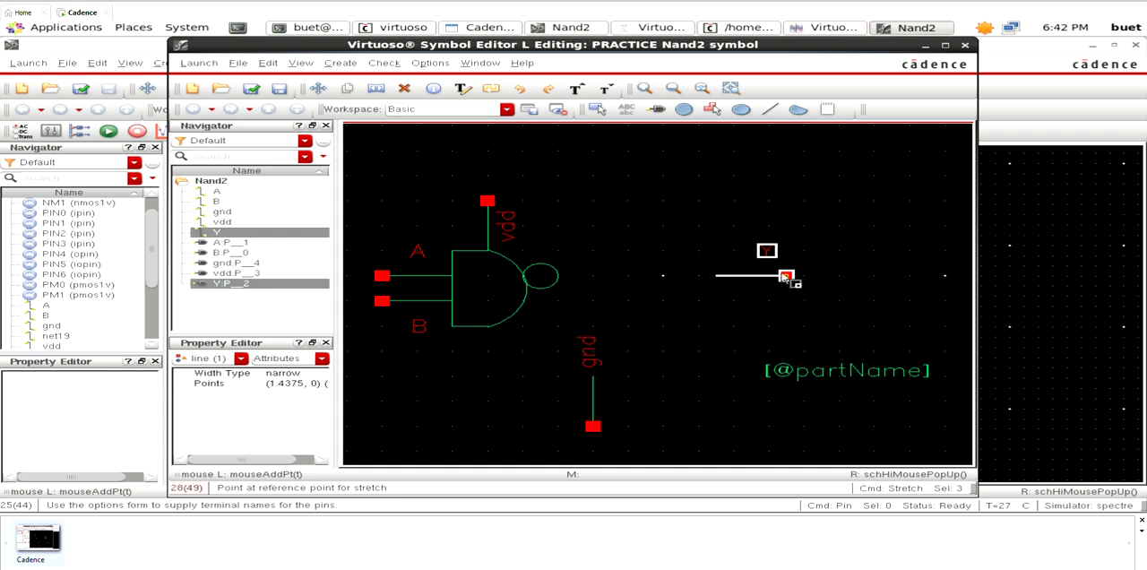
pyautogui.click(786, 276)
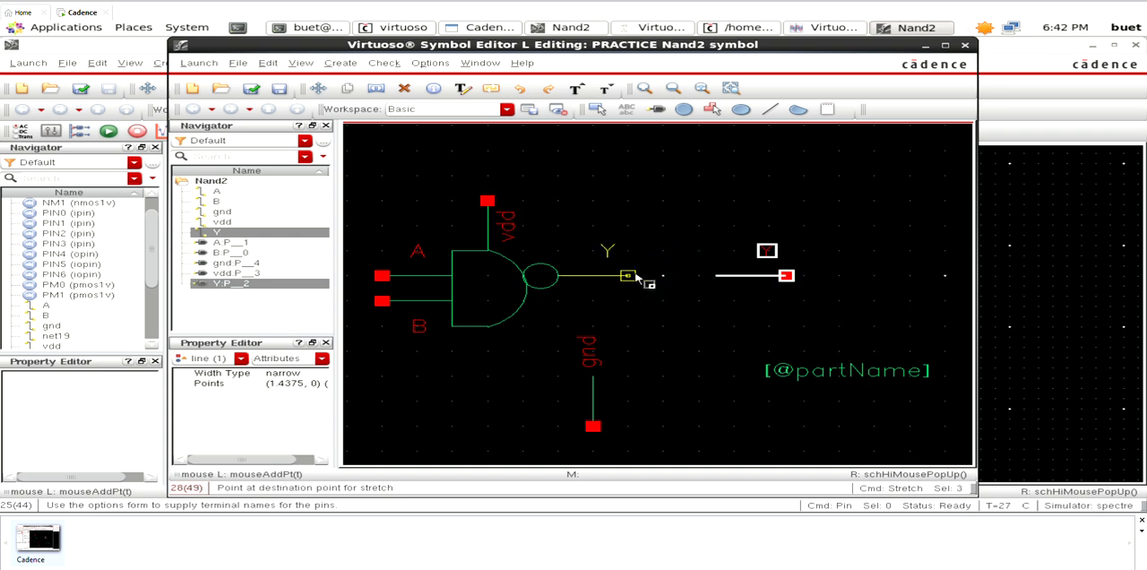
pyautogui.click(637, 278)
# - Place the gnd label just right of its line and move the whole gnd pin onto the gate body's lower edge
pyautogui.click(588, 349)
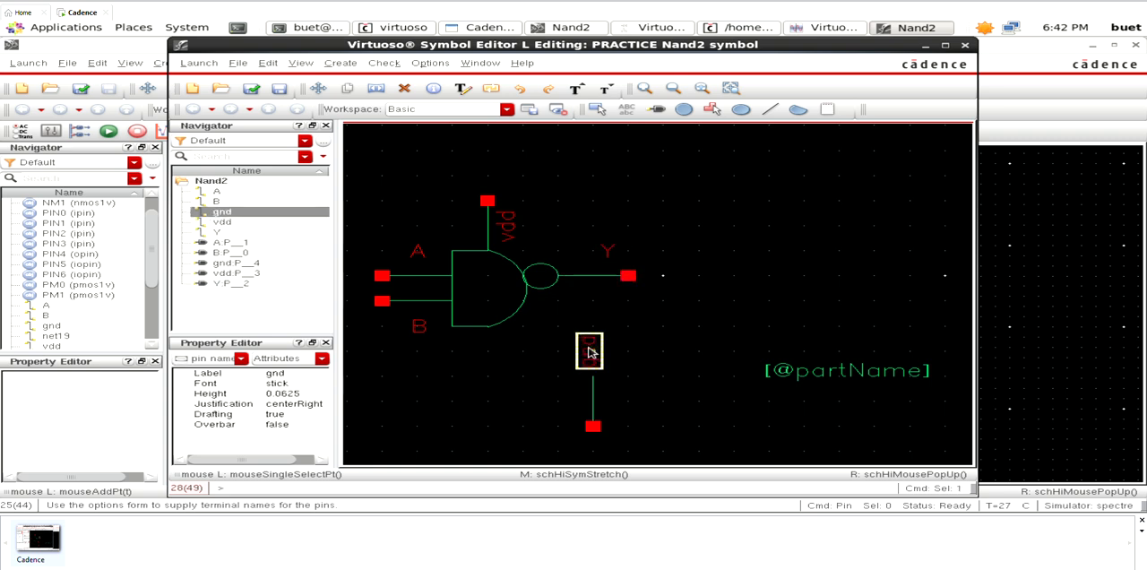
pyautogui.press('s')
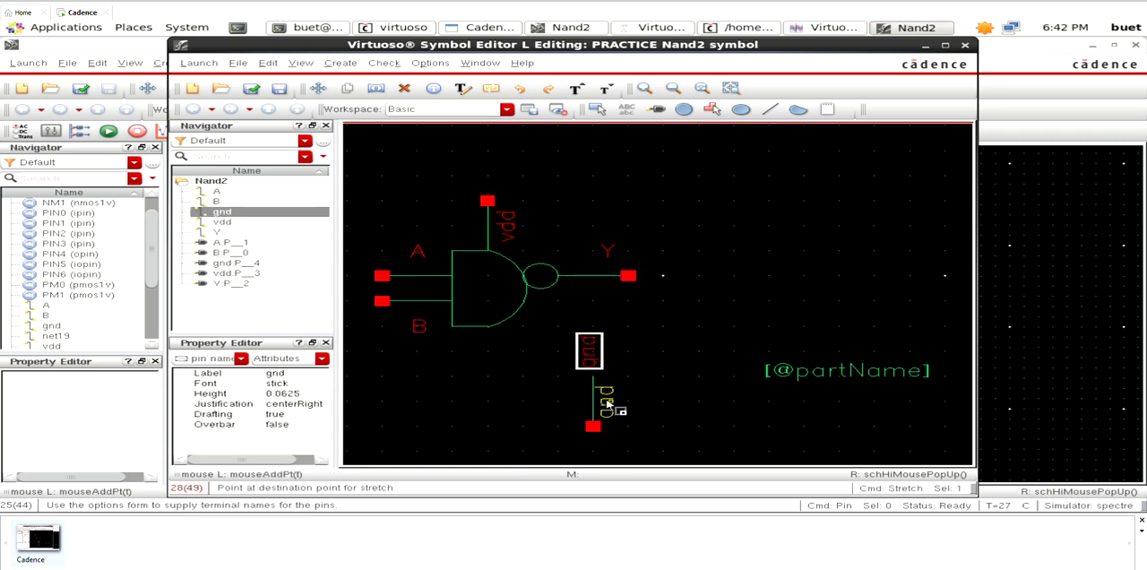
pyautogui.click(606, 403)
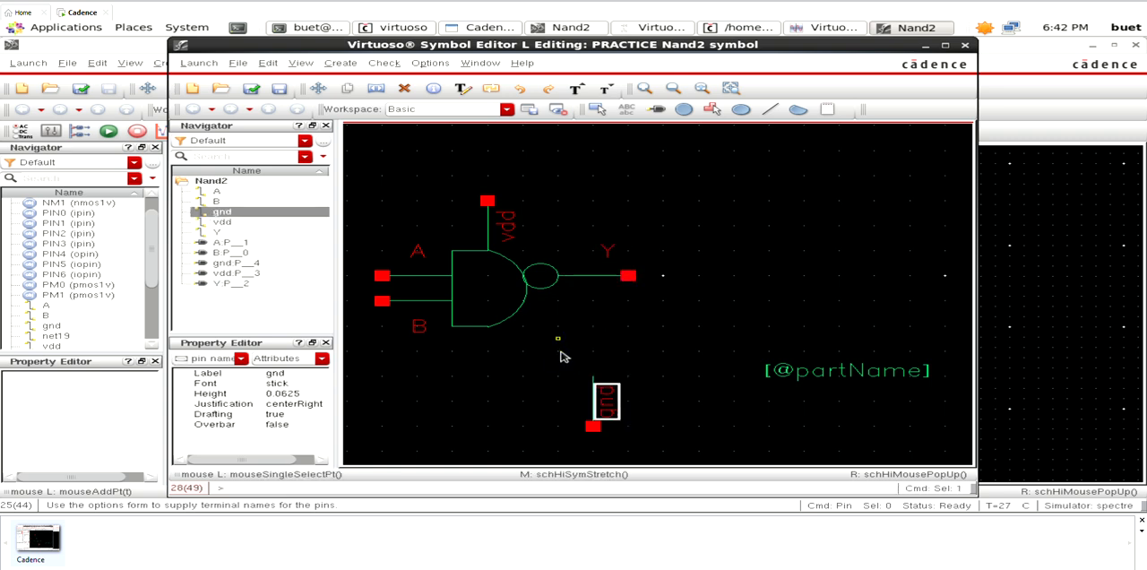
pyautogui.moveTo(558, 339); pyautogui.dragTo(630, 433)
pyautogui.press('m')
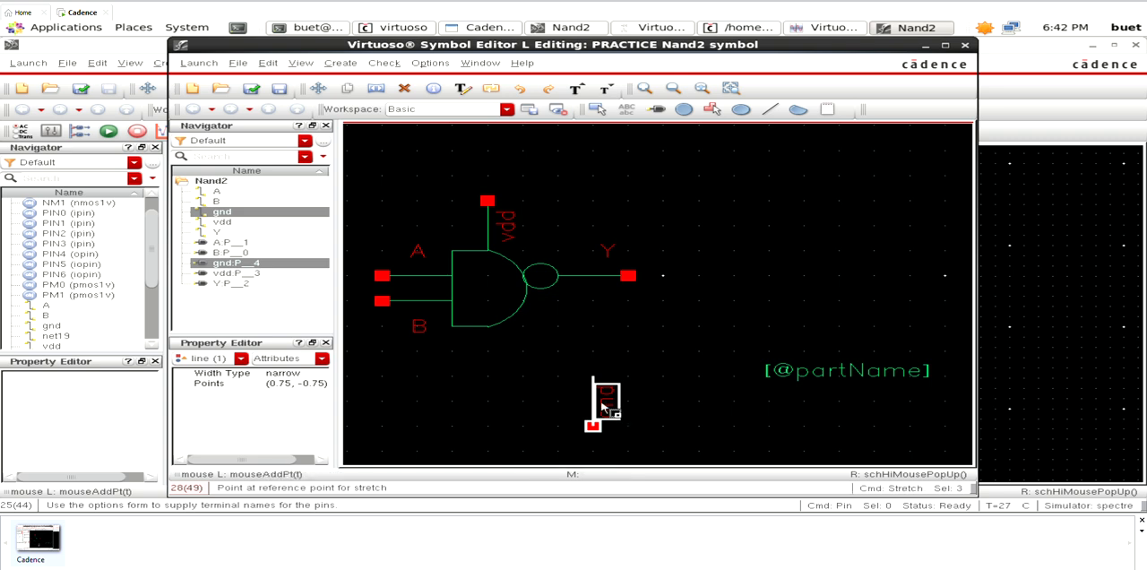
pyautogui.click(606, 409)
pyautogui.click(514, 372)
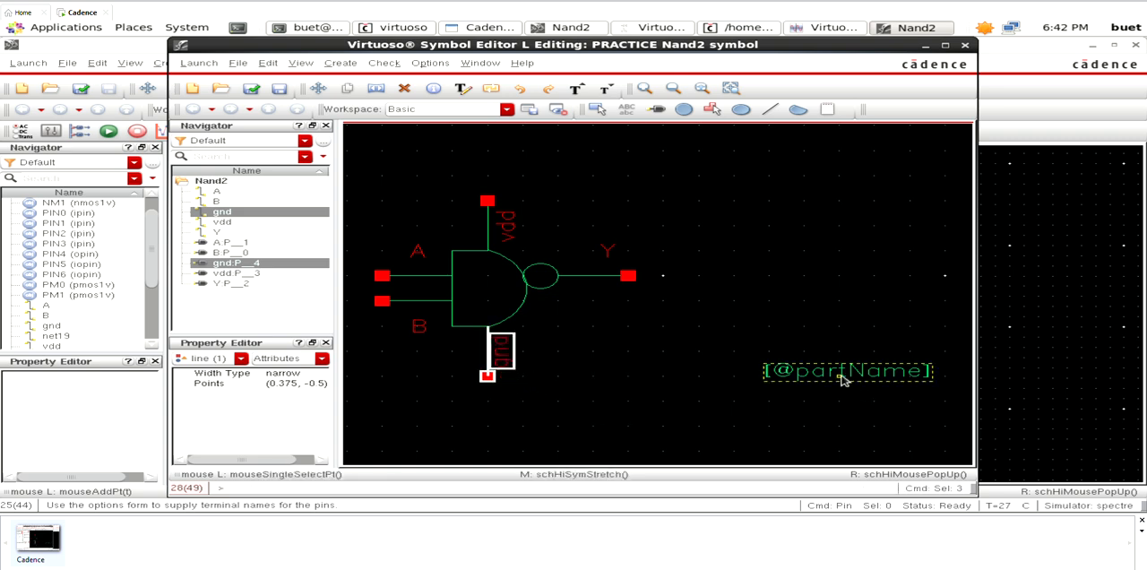
pyautogui.click(839, 378)
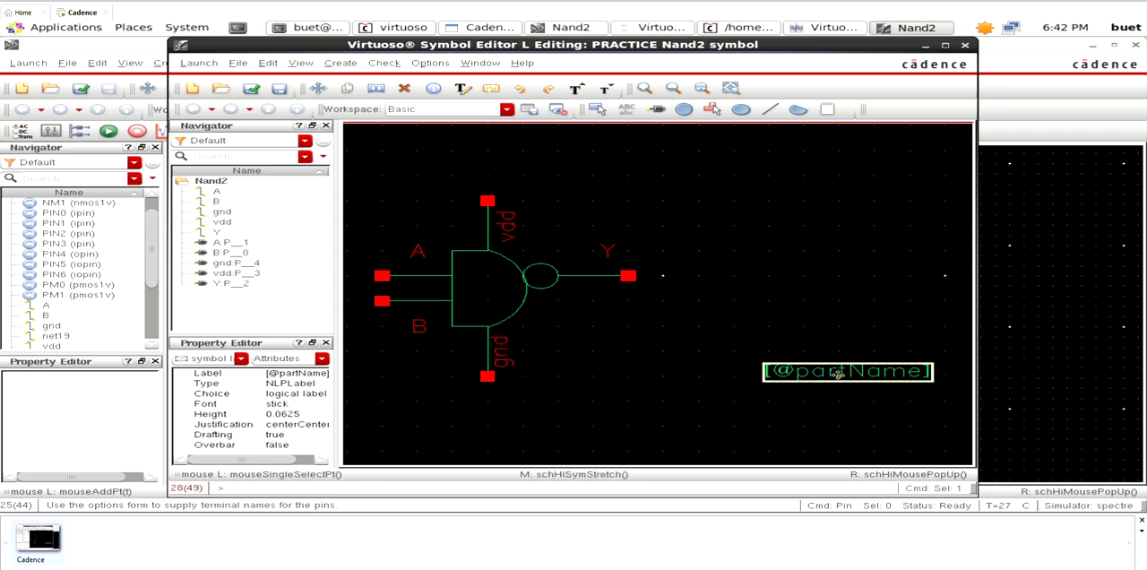
pyautogui.click(289, 374)
pyautogui.press('BackSpace')
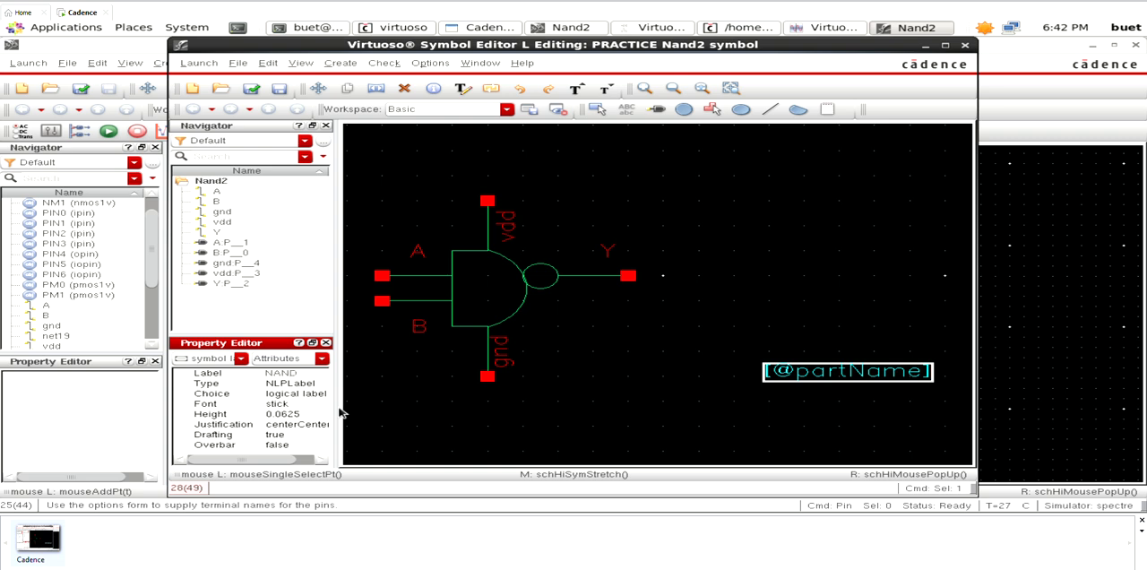
pyautogui.click(305, 373)
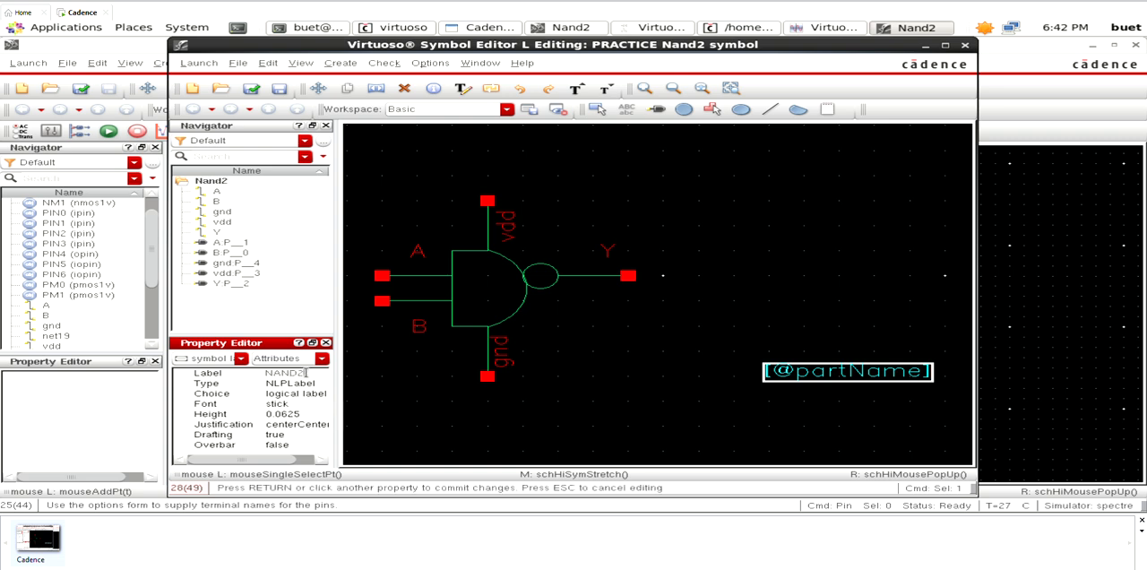
pyautogui.press('Return')
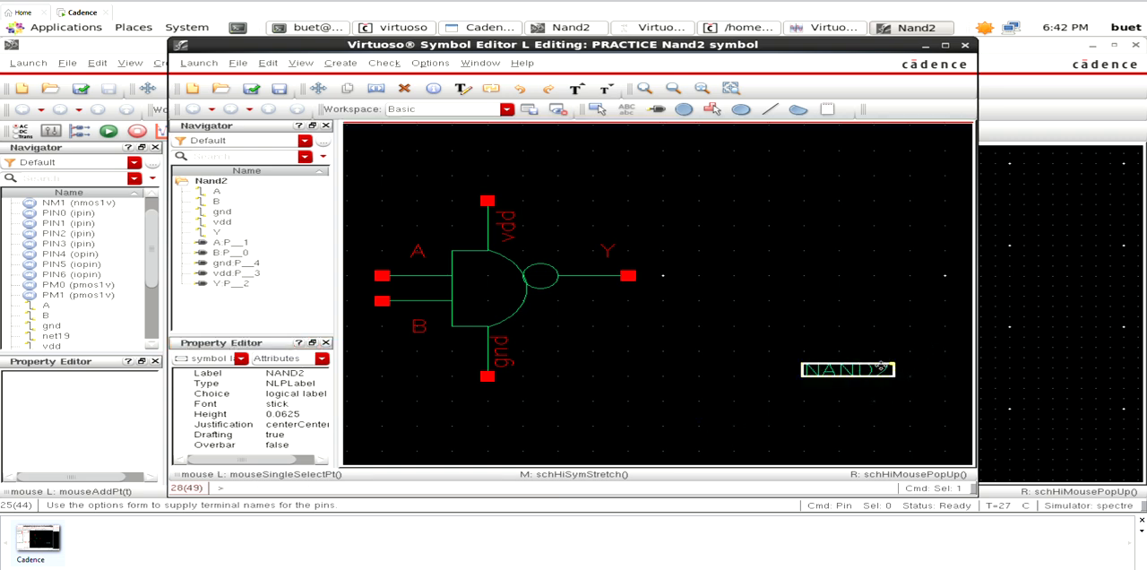
# - Move the NAND2 label onto the gate body, between the input lines and the inversion circle
pyautogui.press('m')
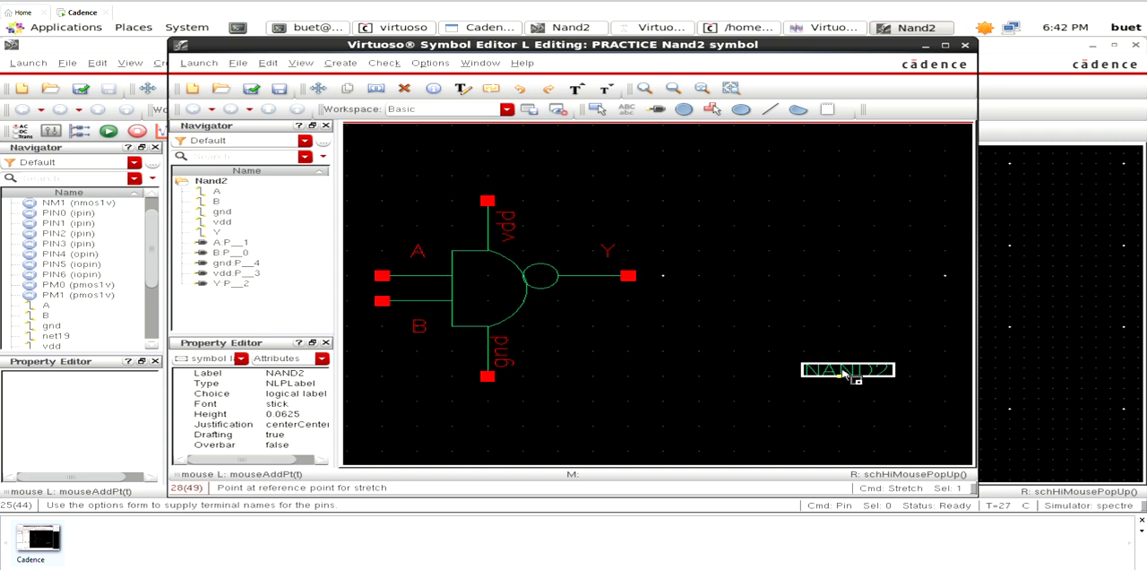
pyautogui.click(843, 372)
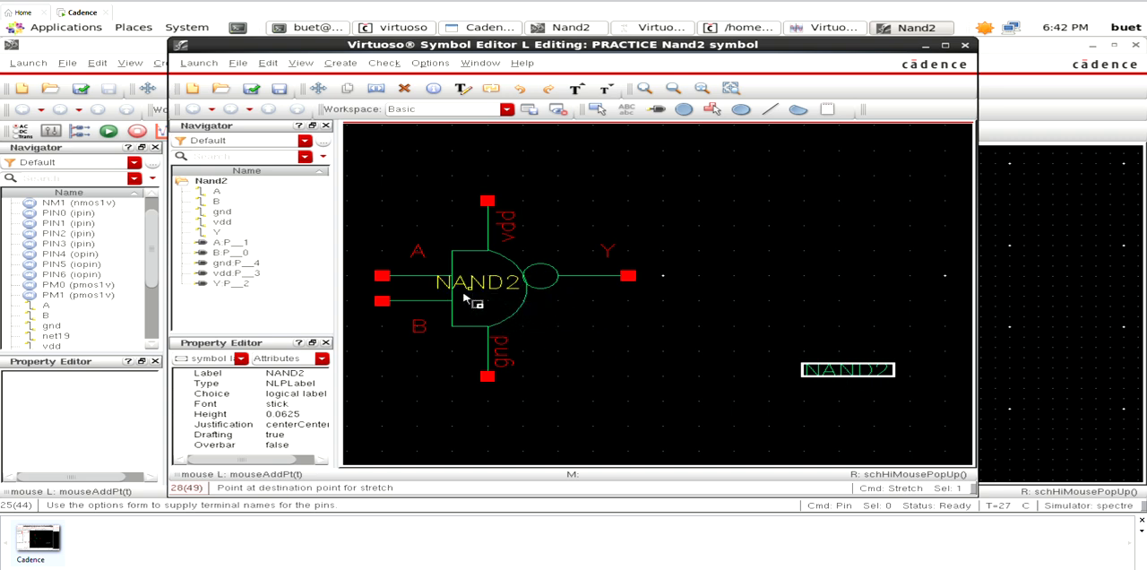
pyautogui.click(468, 298)
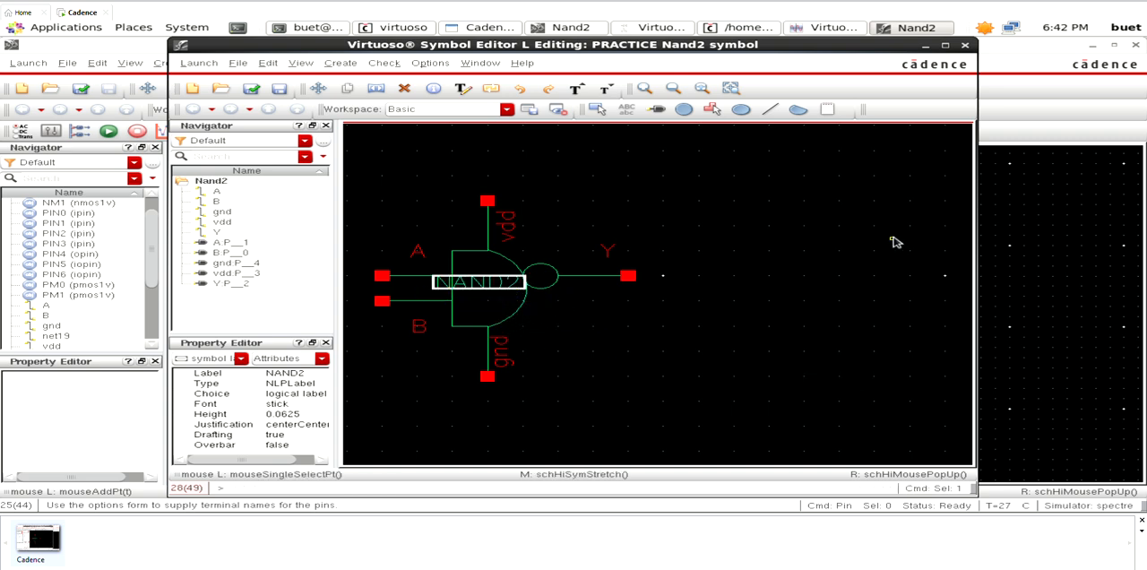
pyautogui.press('Escape')
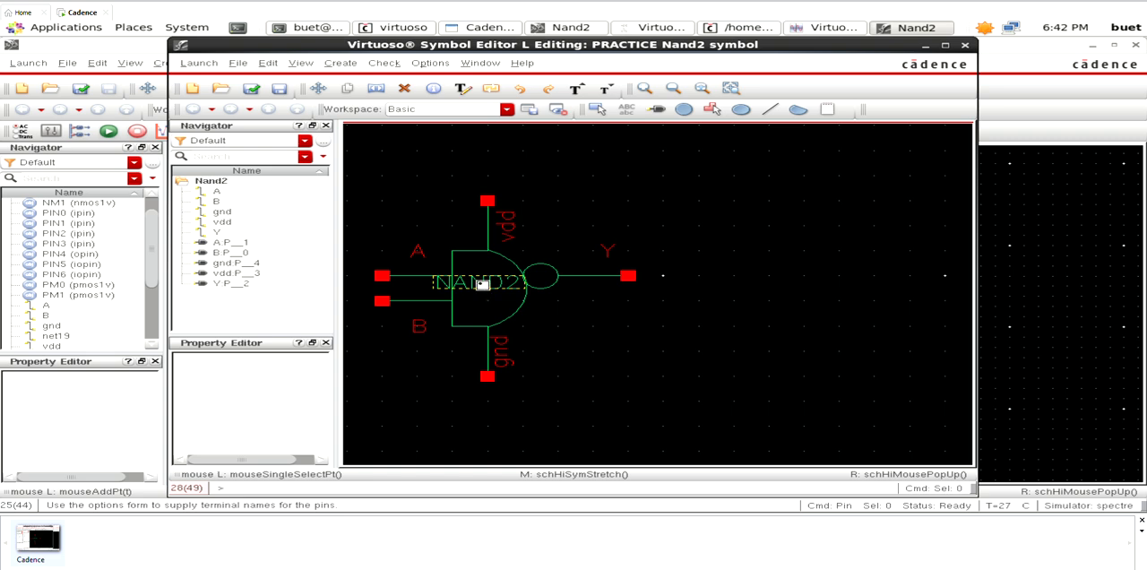
pyautogui.click(483, 285)
pyautogui.press('s')
pyautogui.click(482, 287)
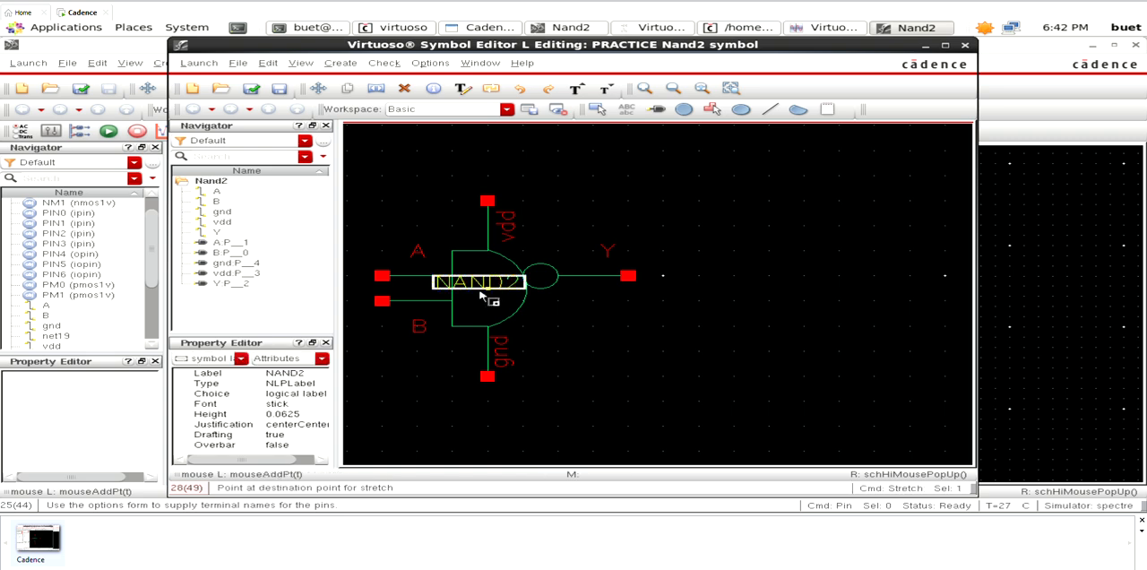
pyautogui.click(482, 295)
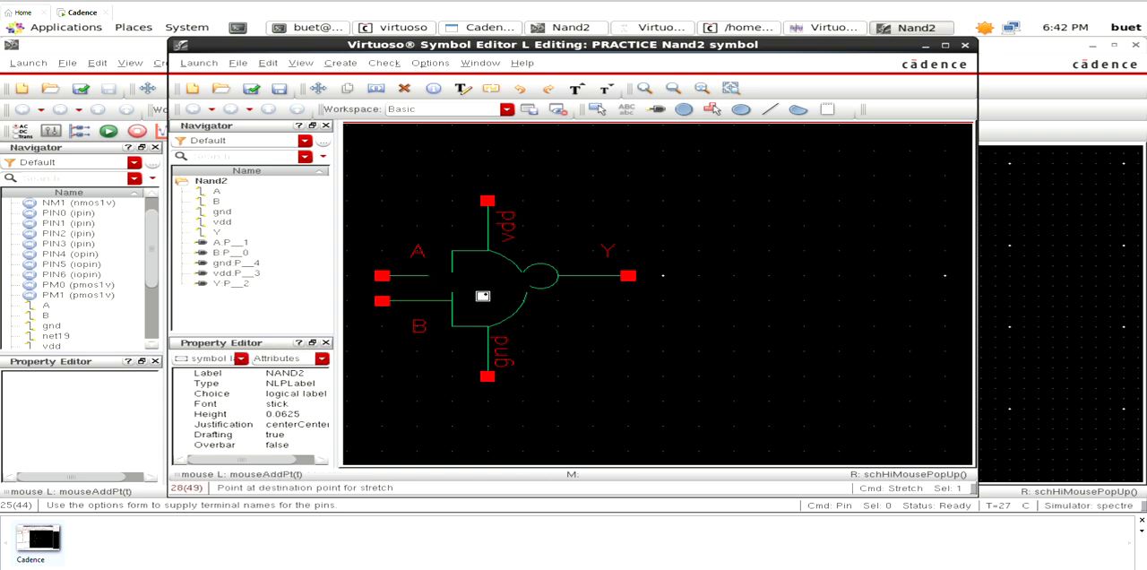
pyautogui.click(796, 241)
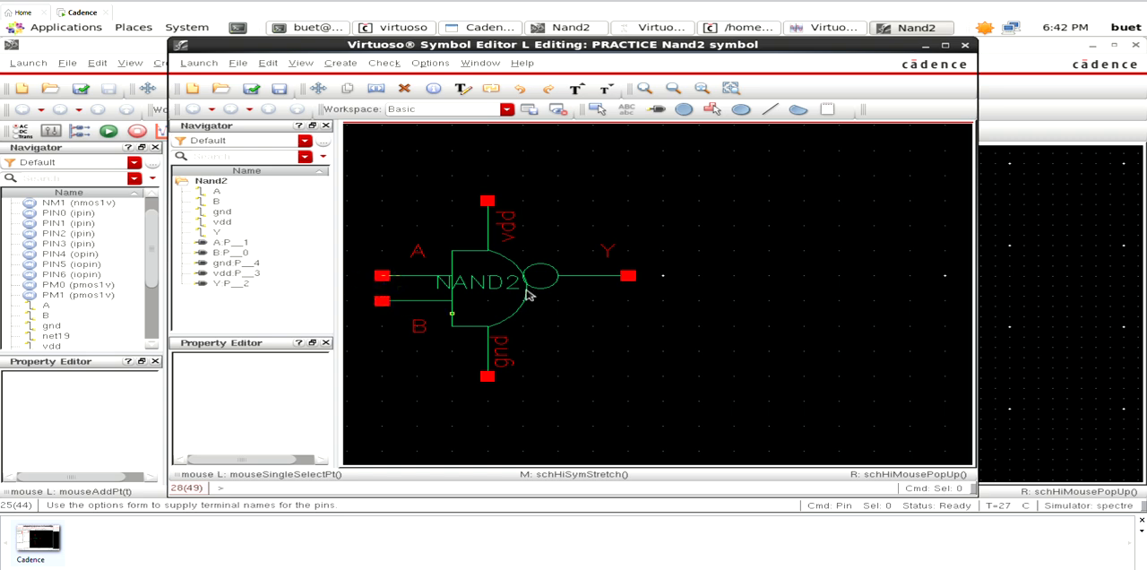
# - Check and save the redrawn Nand2 symbol
pyautogui.click(251, 88)
pyautogui.press('f')
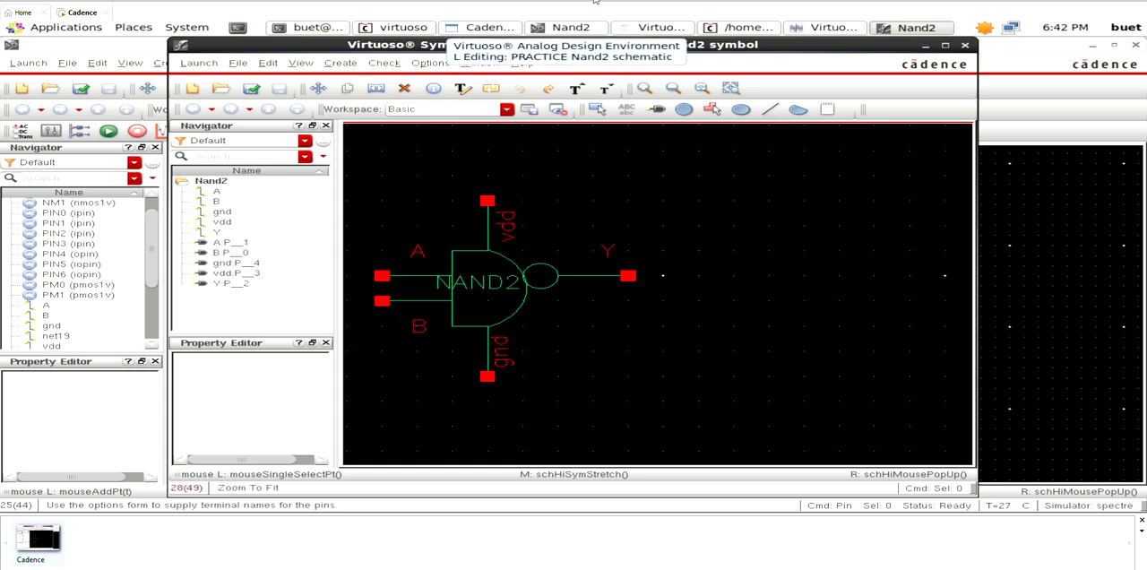